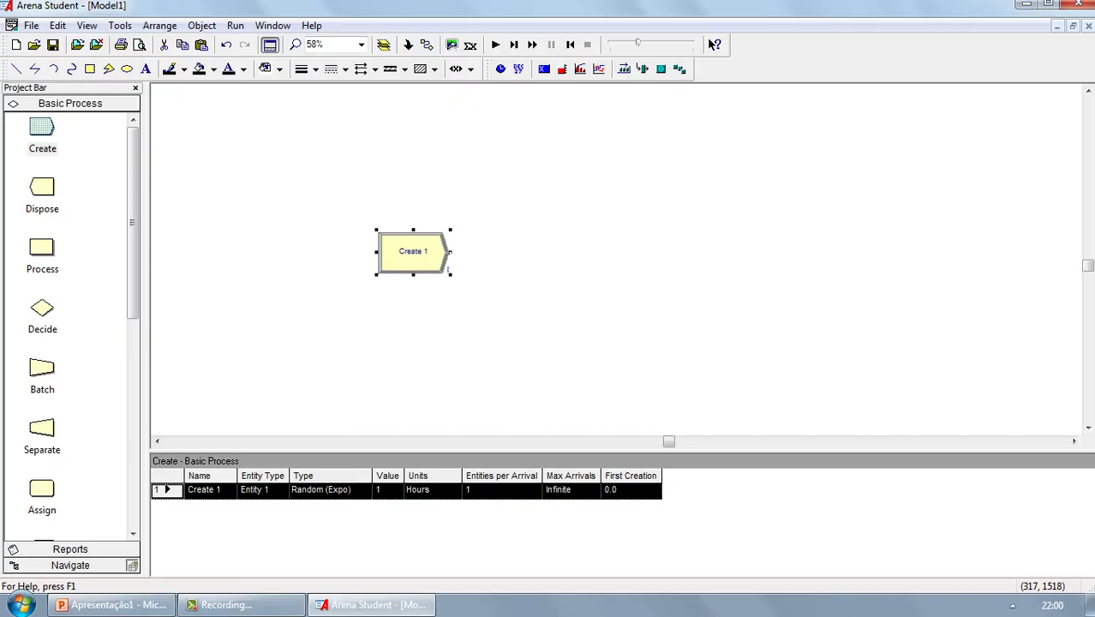
Step: Add a Process module and a Dispose module after the Create module, and line up all three in an evenly spaced row
{"action": "left_click_drag", "start_coordinate": [42, 249], "coordinate": [569, 254]}
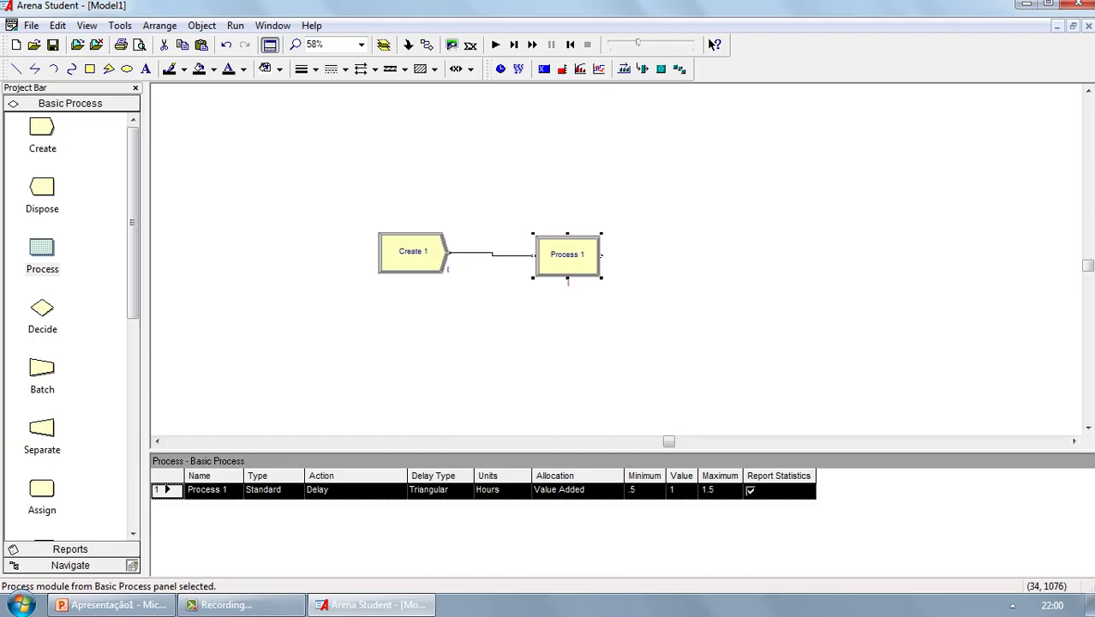
{"action": "left_click_drag", "start_coordinate": [42, 186], "coordinate": [724, 257]}
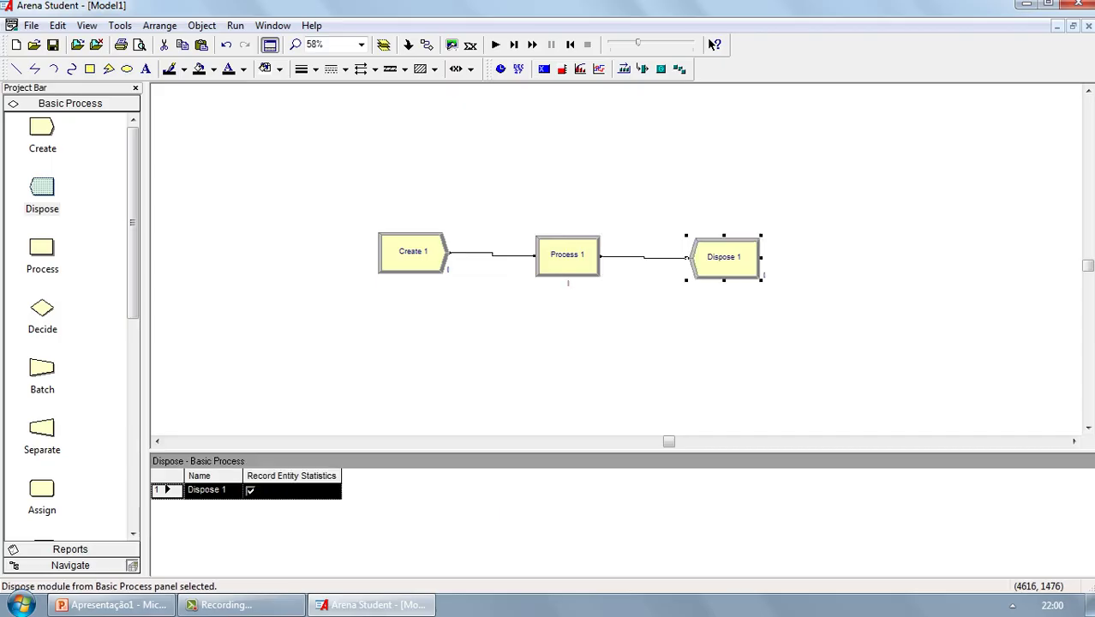
{"action": "left_click_drag", "start_coordinate": [433, 251], "coordinate": [391, 254]}
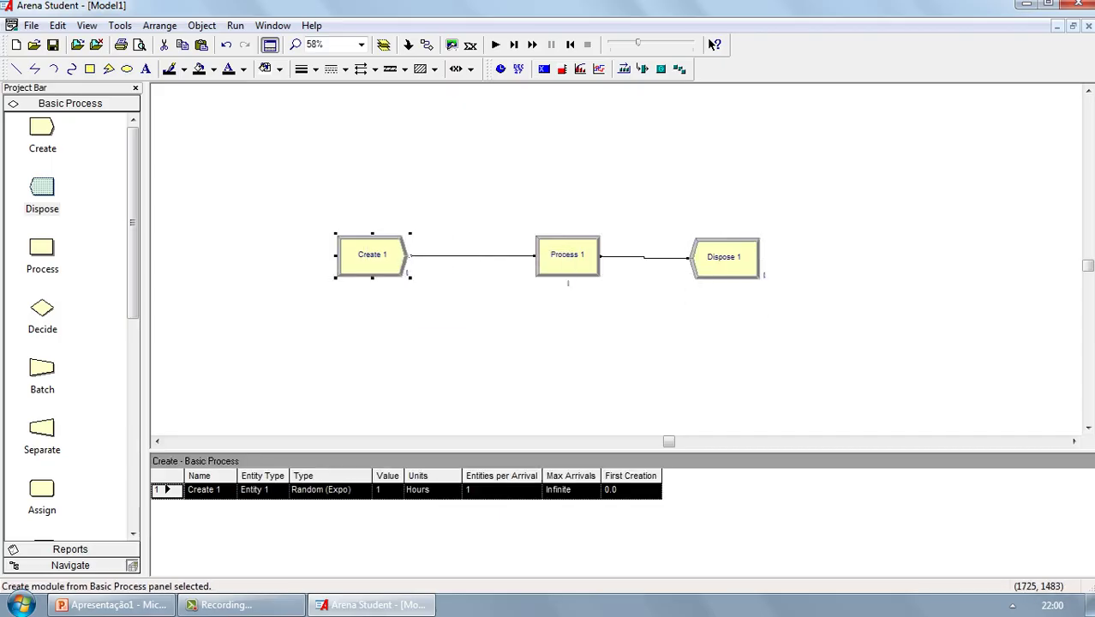
{"action": "left_click_drag", "start_coordinate": [556, 255], "coordinate": [493, 255]}
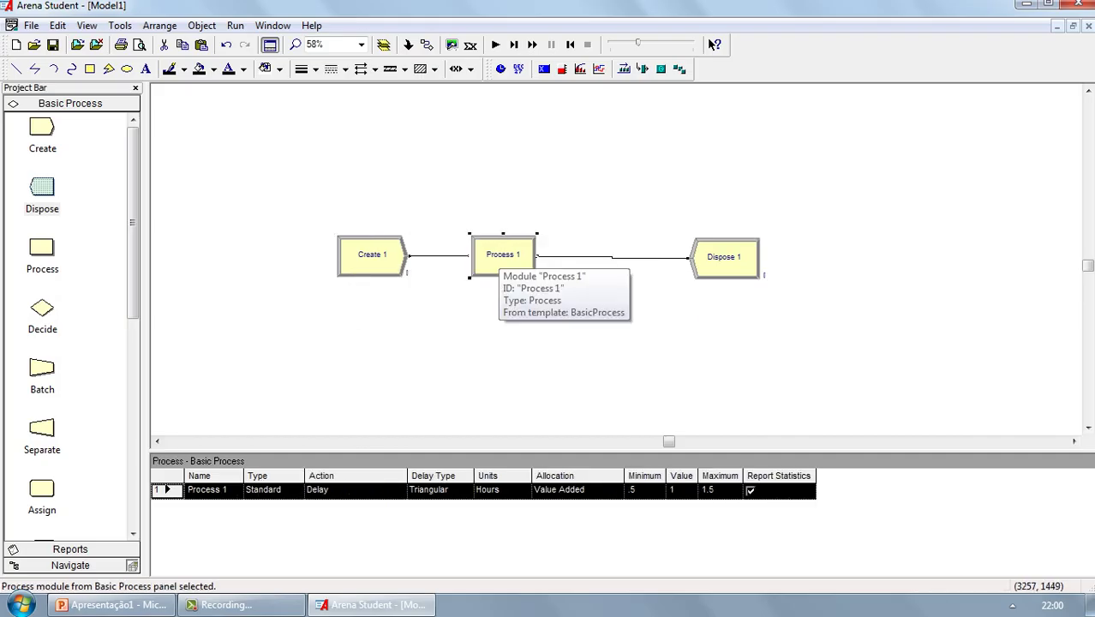
{"action": "left_click_drag", "start_coordinate": [720, 257], "coordinate": [636, 255]}
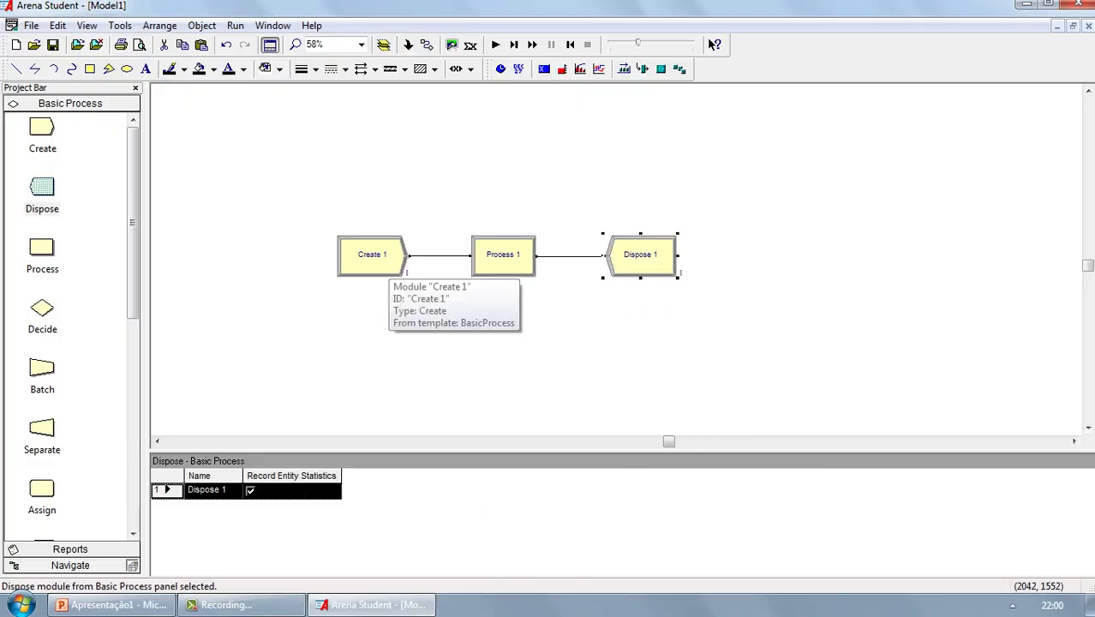
{"action": "left_click", "coordinate": [300, 198]}
{"action": "left_click_drag", "start_coordinate": [304, 203], "coordinate": [797, 347]}
{"action": "key", "text": "Escape"}
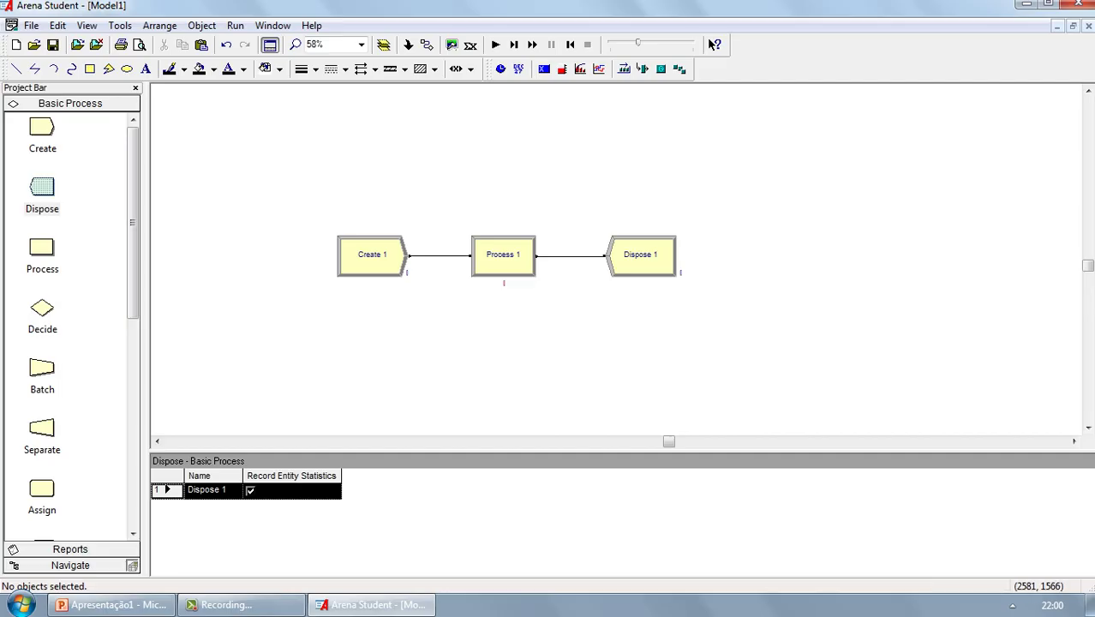
Step: Delete the connection between Create 1 and Process 1 and the one between Process 1 and Dispose 1
{"action": "left_click", "coordinate": [440, 254]}
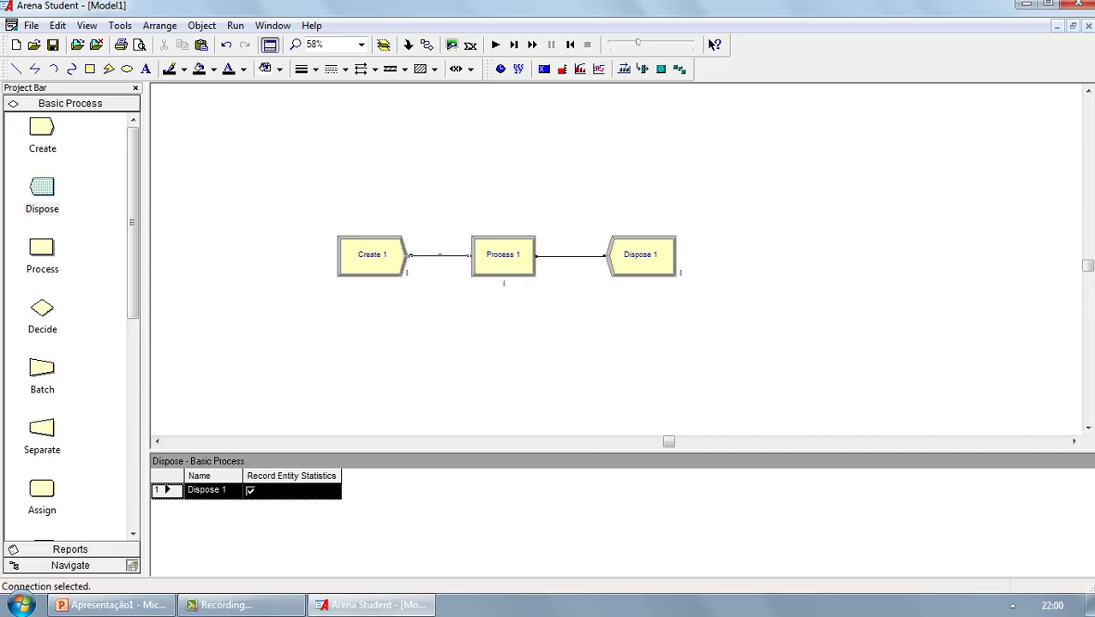
{"action": "left_click", "coordinate": [586, 255]}
{"action": "left_click", "coordinate": [440, 254]}
{"action": "left_click", "coordinate": [452, 278]}
{"action": "left_click", "coordinate": [439, 256]}
{"action": "key", "text": "Delete"}
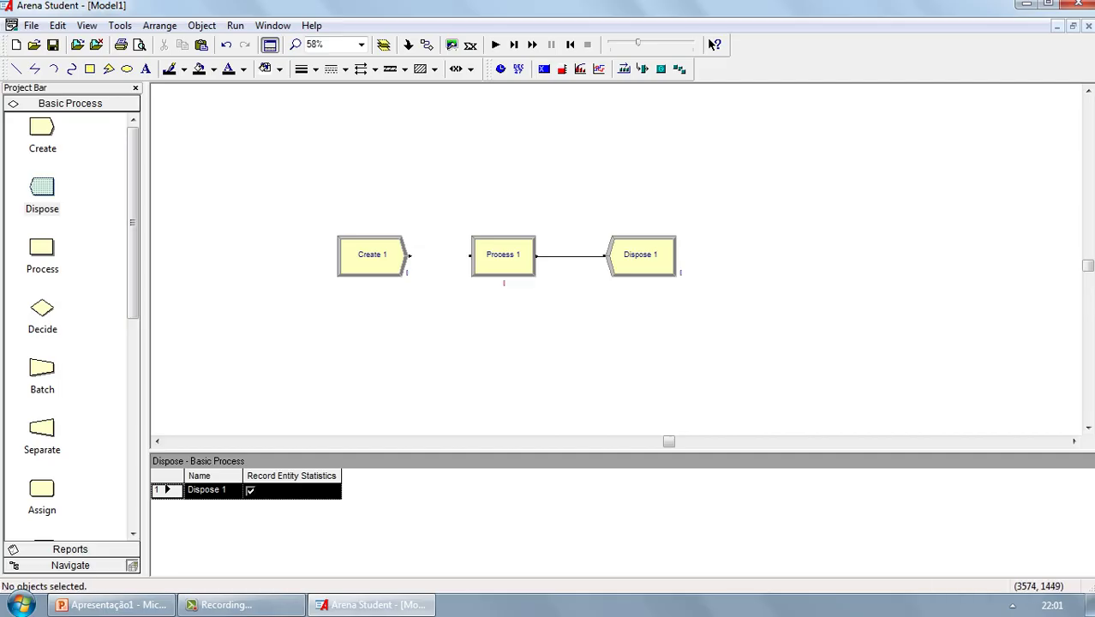
{"action": "left_click", "coordinate": [573, 256]}
{"action": "key", "text": "Delete"}
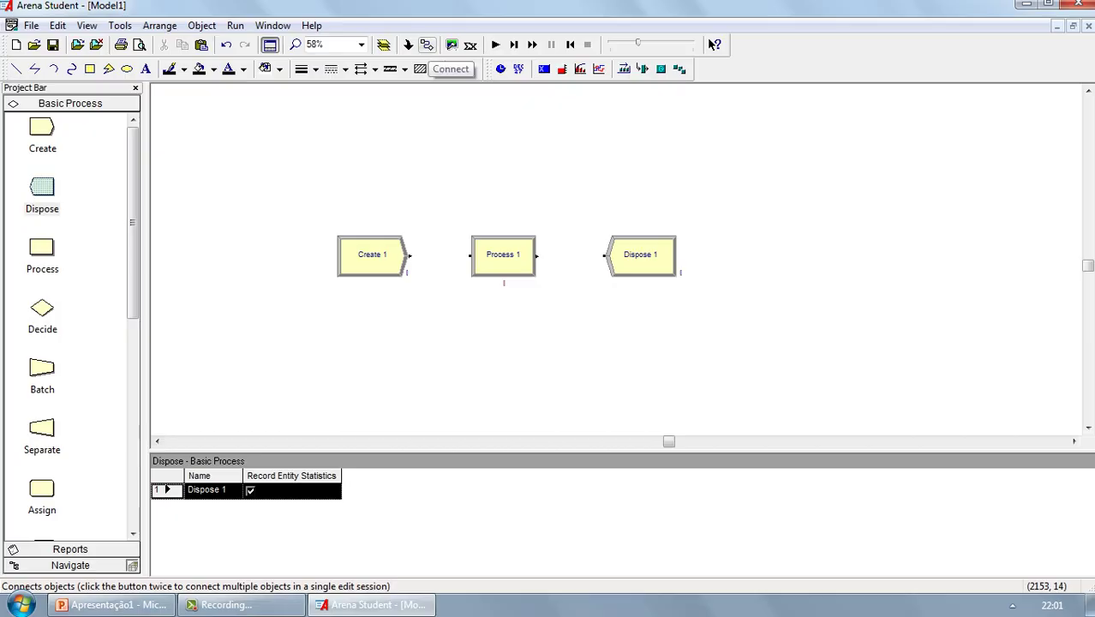
Step: Connect Create 1 to Process 1 and Process 1 to Dispose 1 with the Connect tool
{"action": "left_click", "coordinate": [428, 44]}
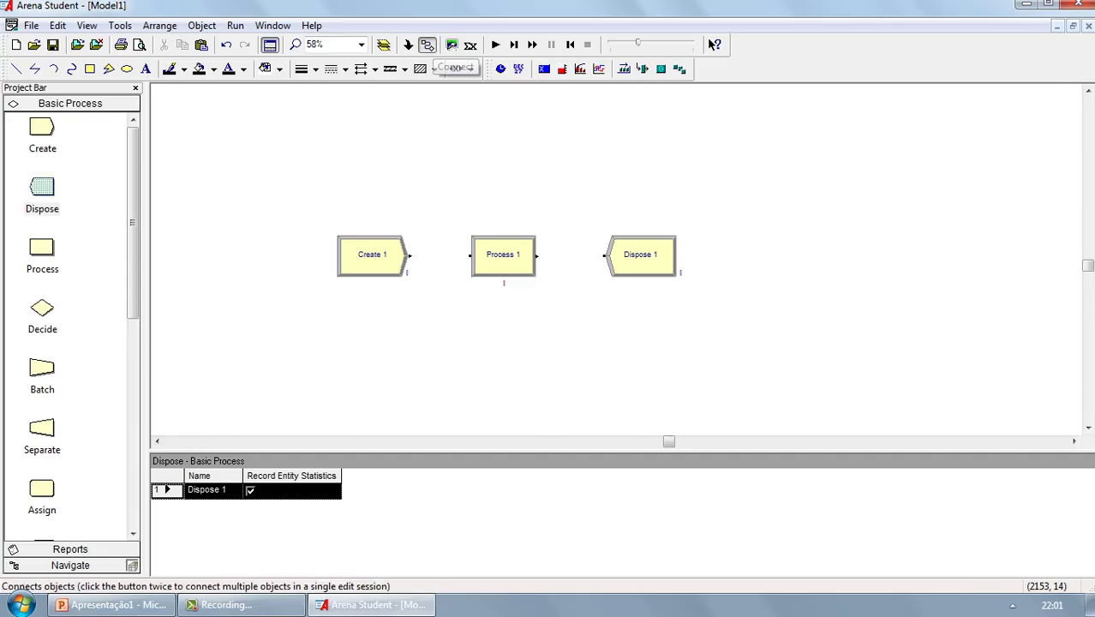
{"action": "left_click", "coordinate": [409, 255]}
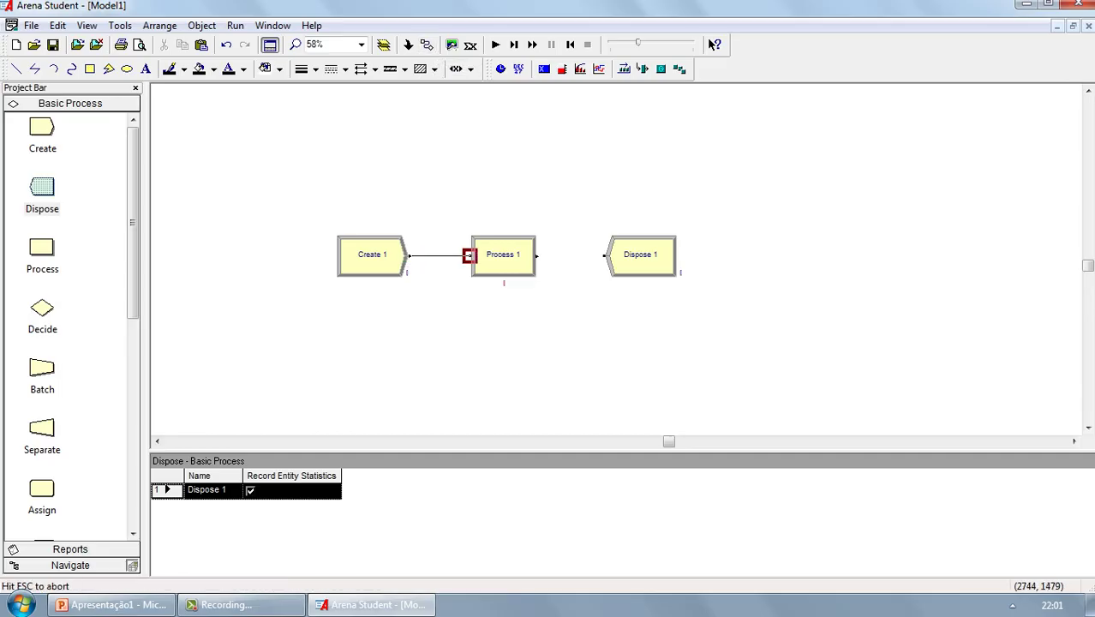
{"action": "left_click", "coordinate": [469, 255]}
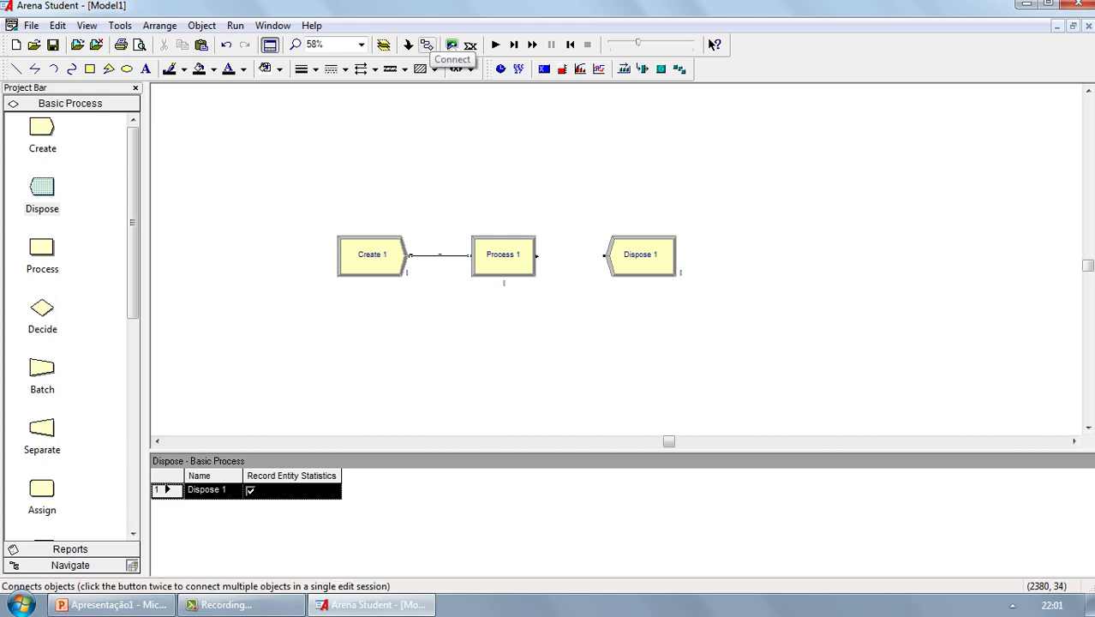
{"action": "left_click", "coordinate": [426, 44]}
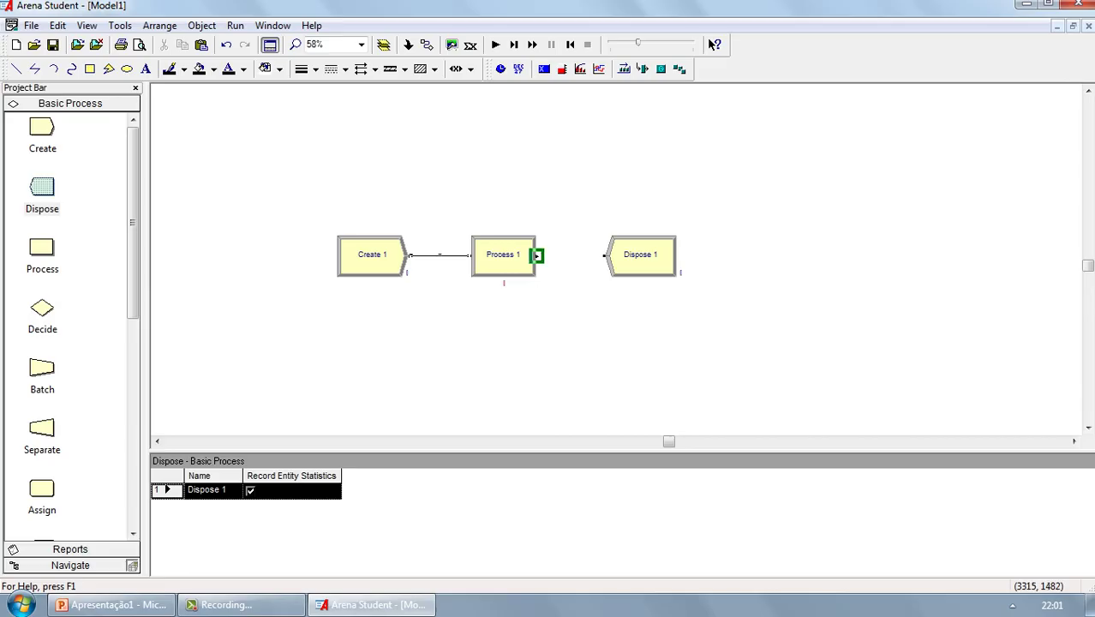
{"action": "left_click", "coordinate": [537, 256]}
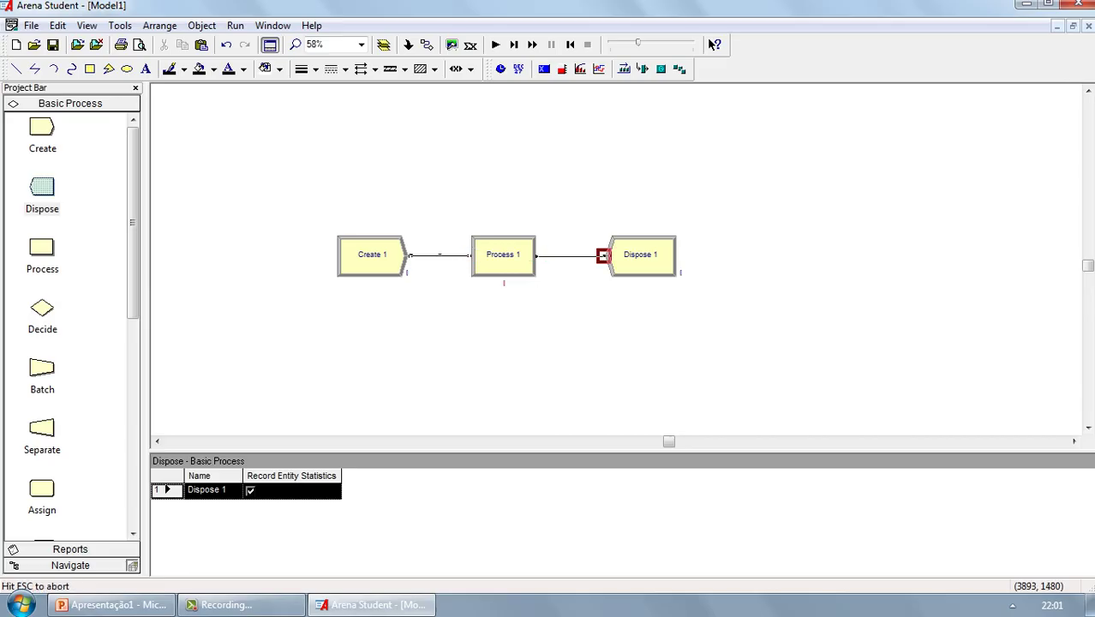
{"action": "left_click", "coordinate": [603, 255]}
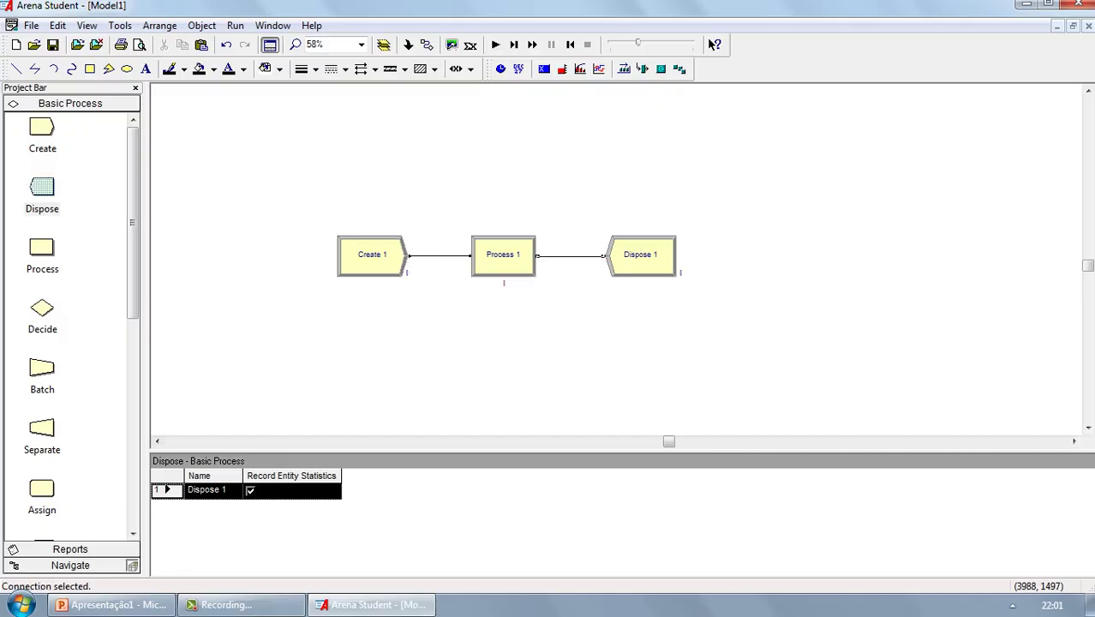
{"action": "left_click", "coordinate": [317, 190]}
{"action": "left_click_drag", "start_coordinate": [310, 187], "coordinate": [797, 337]}
{"action": "left_click", "coordinate": [792, 336]}
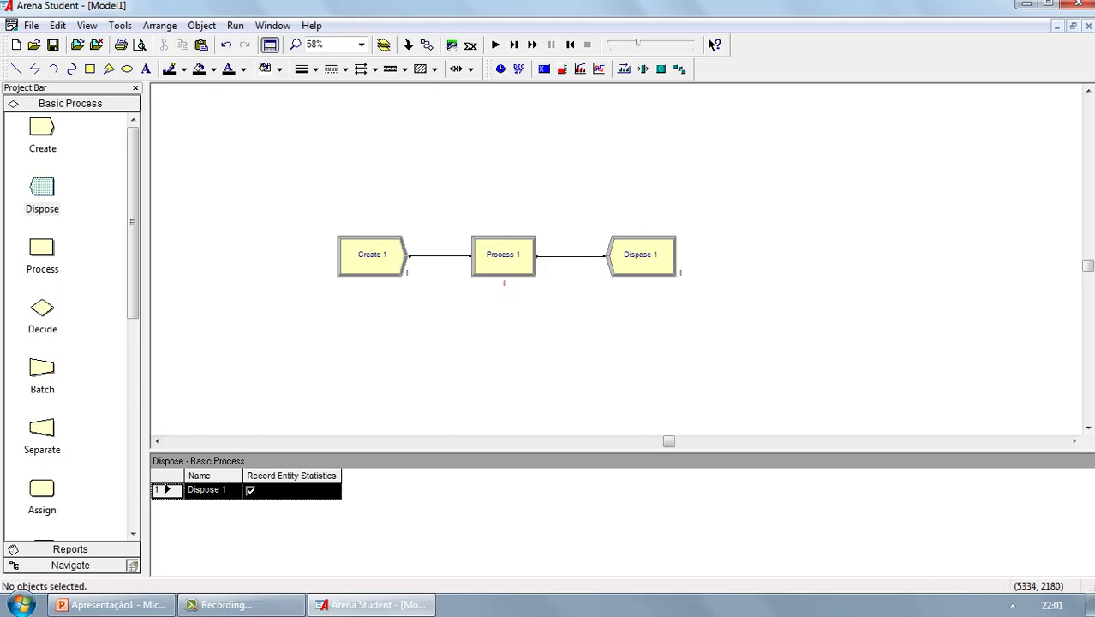
{"action": "left_click_drag", "start_coordinate": [303, 197], "coordinate": [845, 344]}
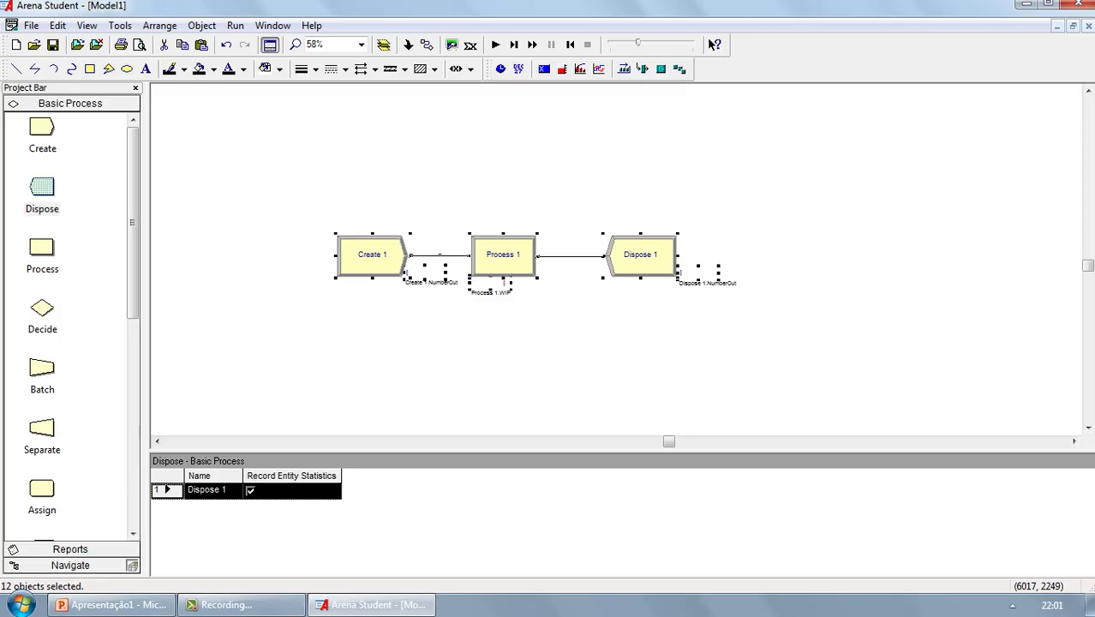
Step: Switch to the PowerPoint diagram to check the arrival and service time distributions, and return to the Arena model
{"action": "left_click", "coordinate": [111, 605]}
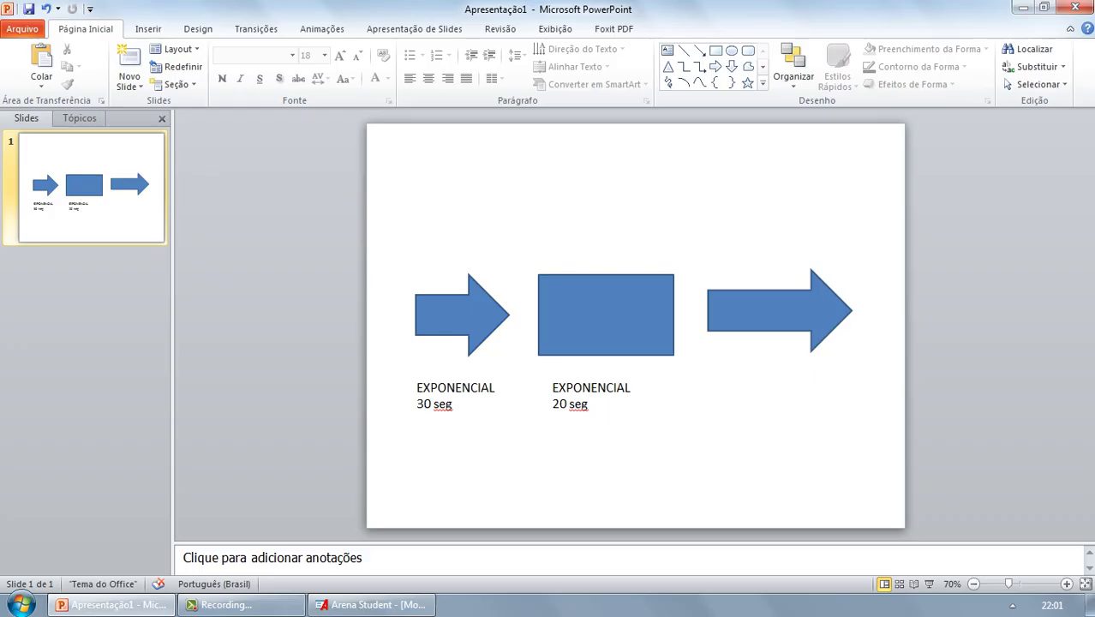
{"action": "left_click", "coordinate": [606, 315]}
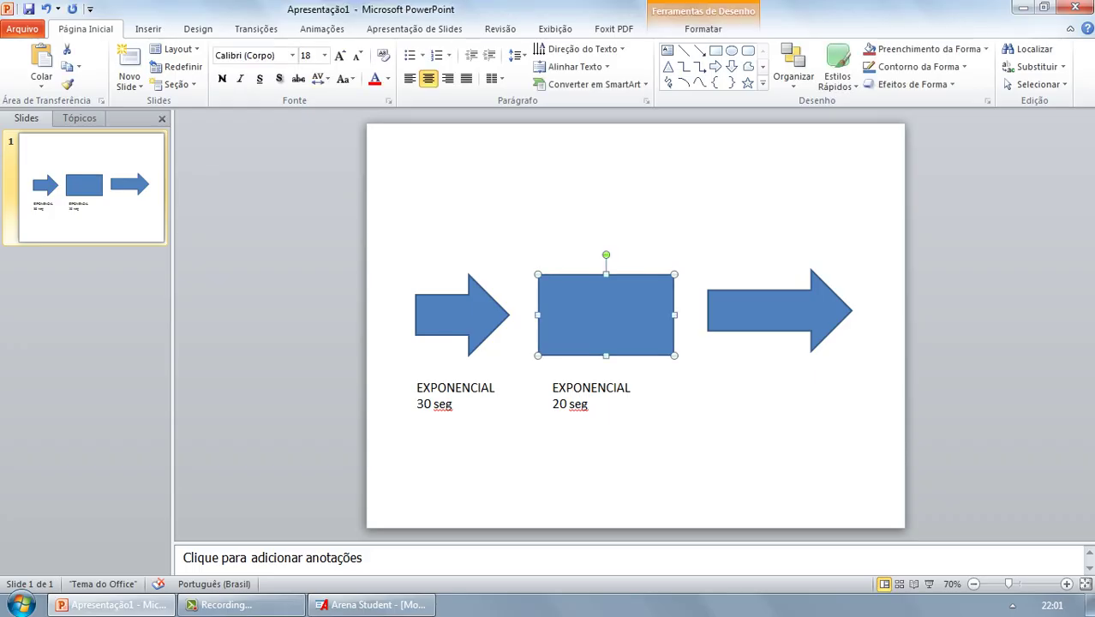
{"action": "key", "text": "Escape"}
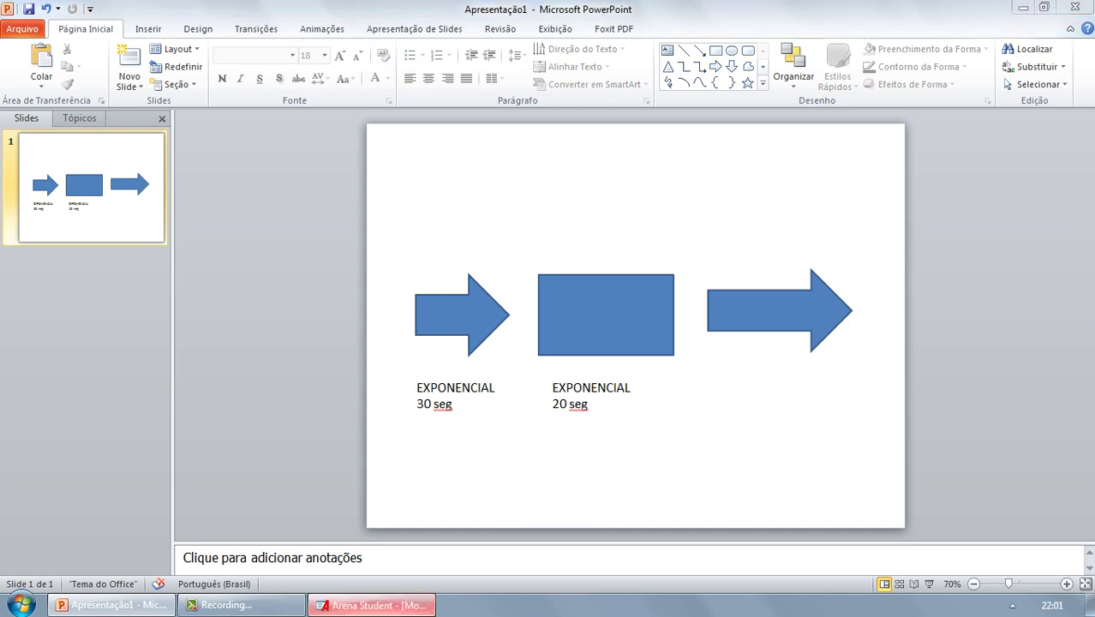
{"action": "left_click", "coordinate": [371, 604]}
{"action": "left_click", "coordinate": [358, 309]}
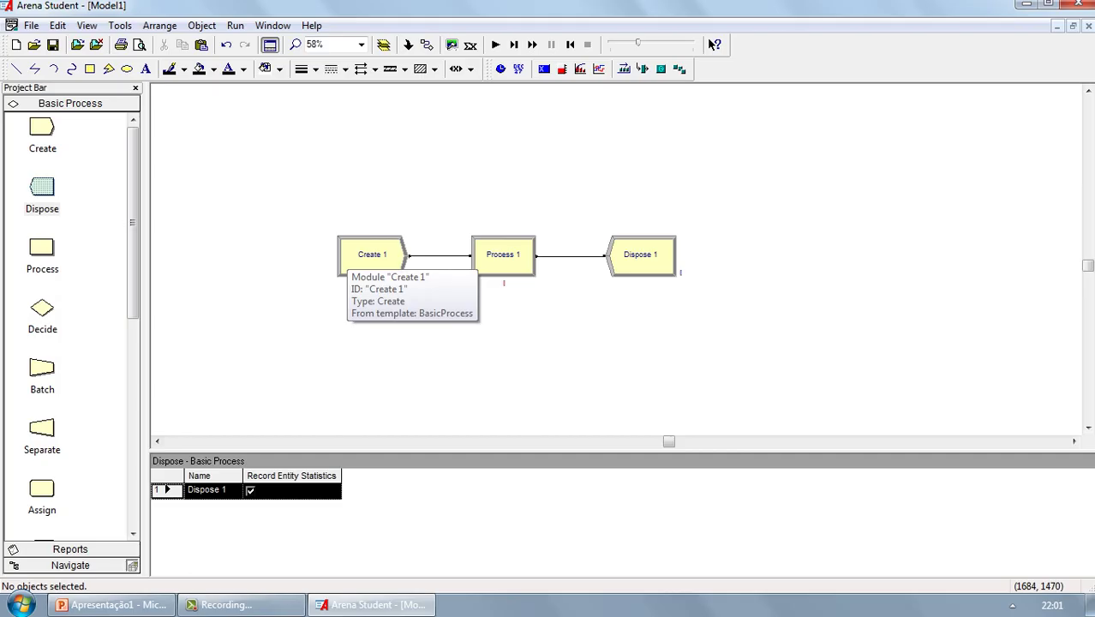
Step: Name the Create module "Chegada no Pedagio" and set its random exponential time between arrivals to 30 seconds
{"action": "double_click", "coordinate": [371, 255]}
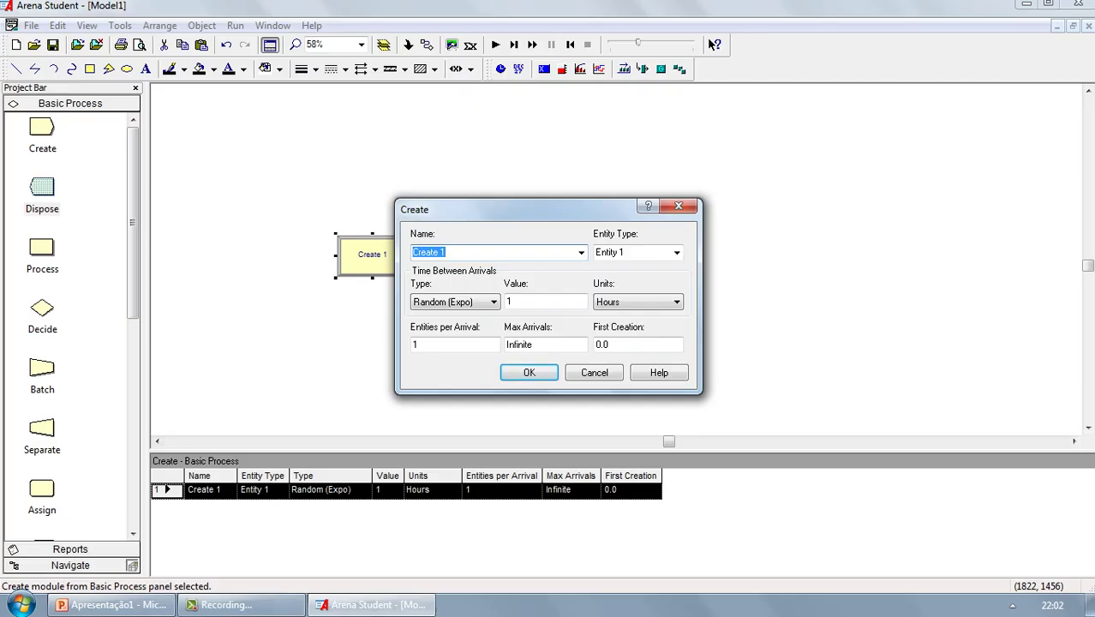
{"action": "type", "text": "Chegada no Pedagio"}
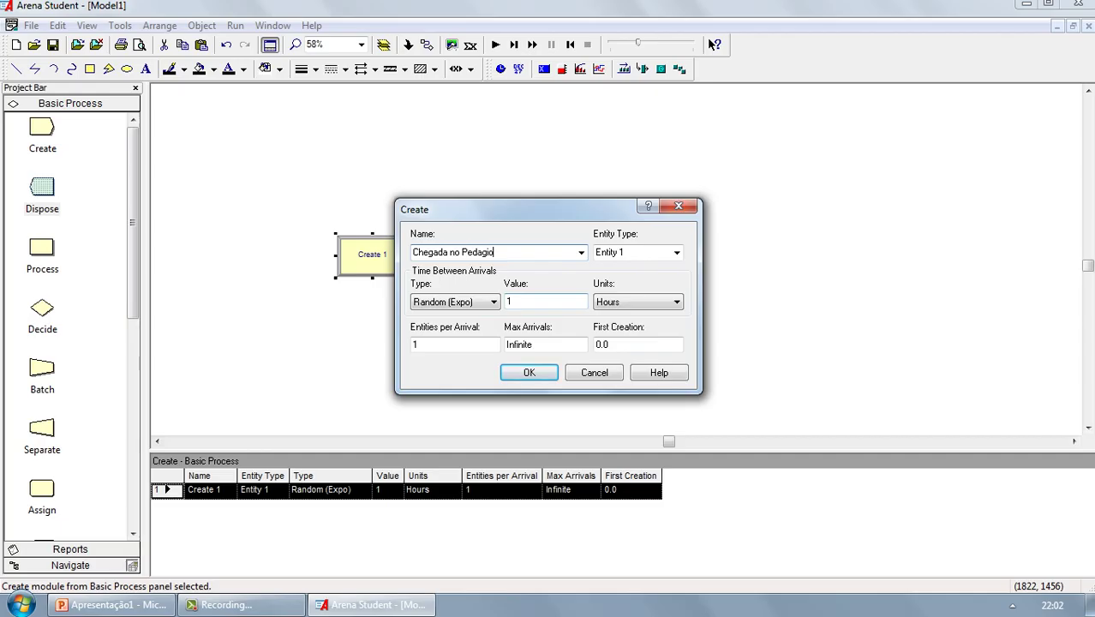
{"action": "double_click", "coordinate": [524, 301]}
{"action": "type", "text": "30"}
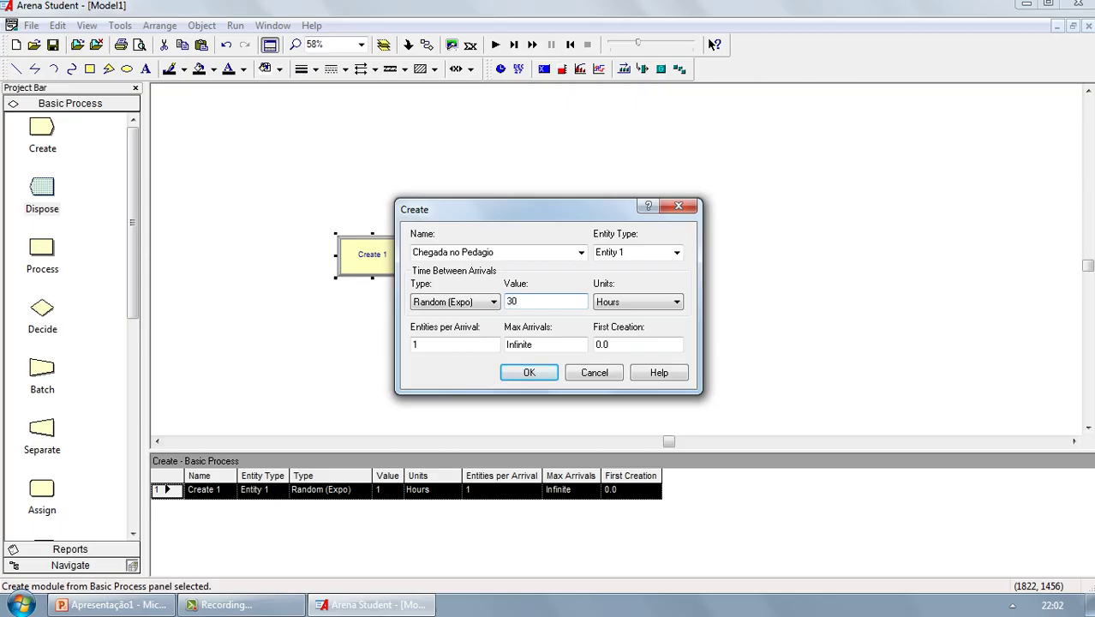
{"action": "left_click", "coordinate": [638, 301]}
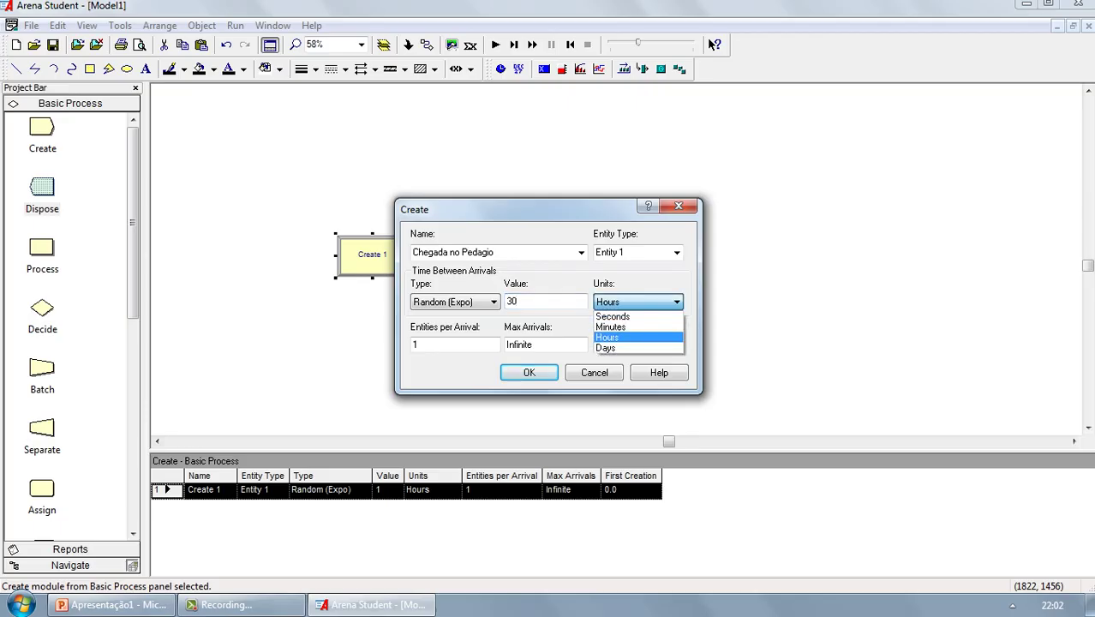
{"action": "left_click", "coordinate": [633, 316]}
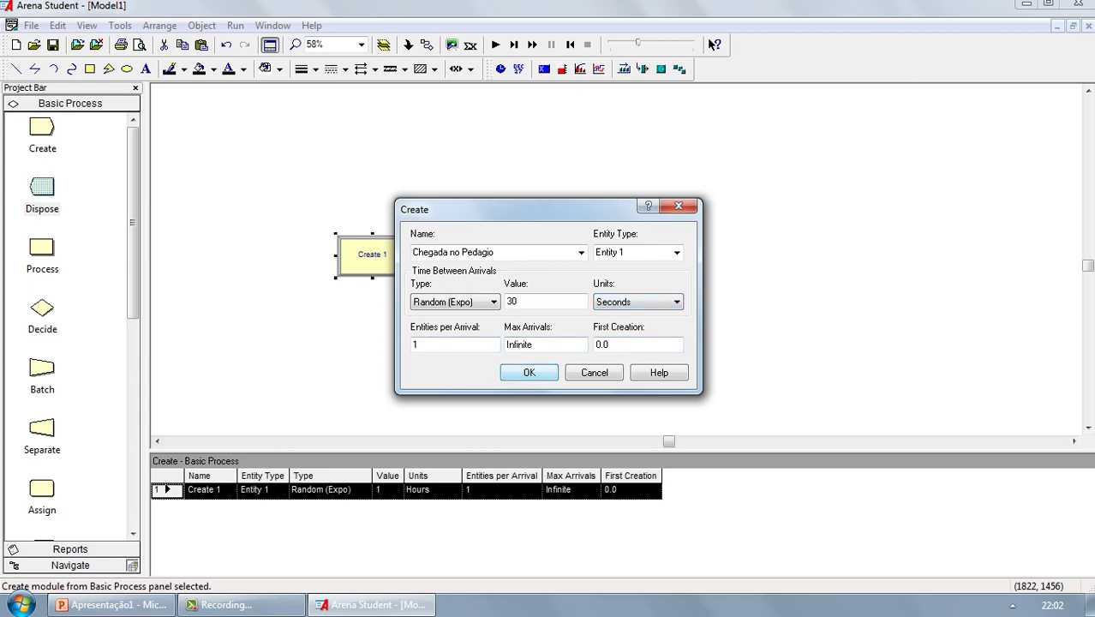
{"action": "key", "text": "Return"}
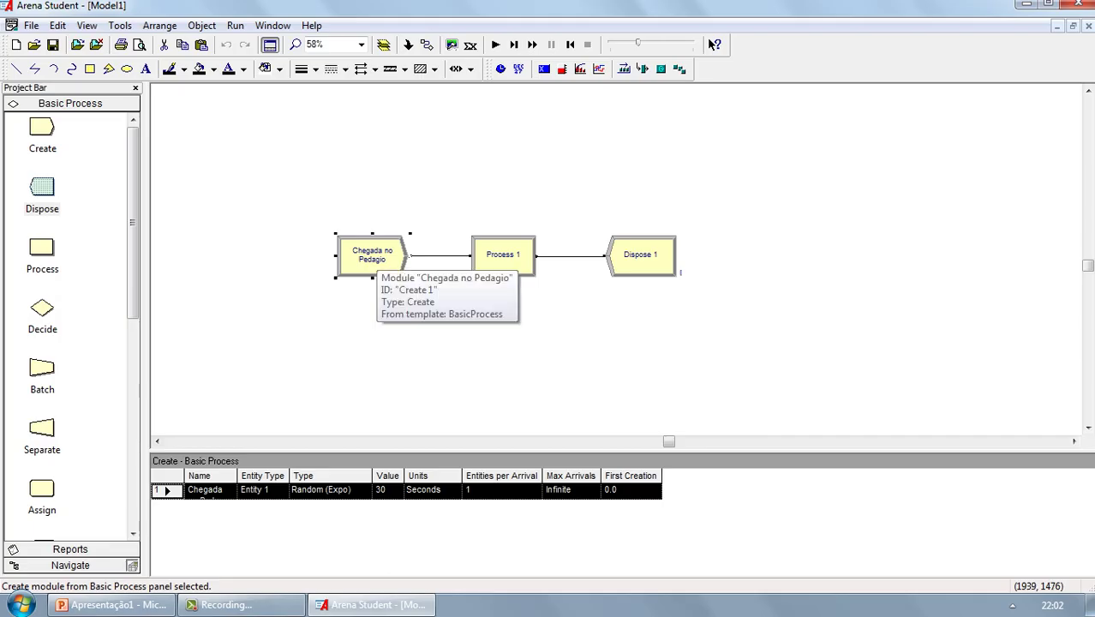
Step: Reopen the settings of the Chegada no Pedagio module to check them, and close them
{"action": "mouse_move", "coordinate": [377, 255]}
{"action": "left_mouse_down"}
{"action": "mouse_move", "coordinate": [358, 256]}
{"action": "mouse_move", "coordinate": [380, 256]}
{"action": "left_mouse_up"}
{"action": "double_click", "coordinate": [379, 256]}
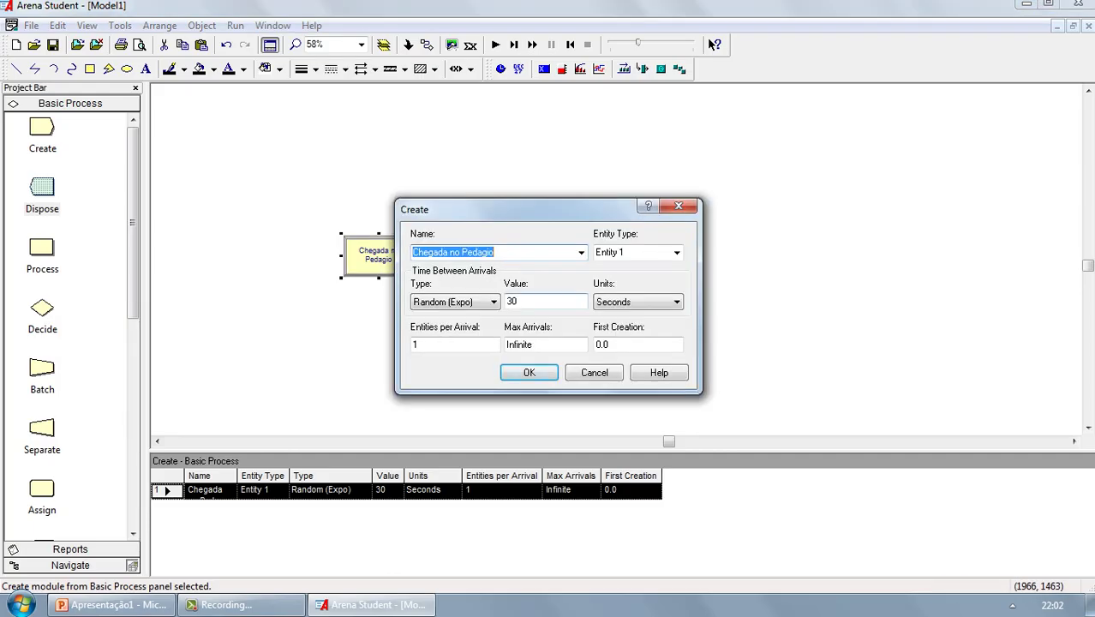
{"action": "key", "text": "Return"}
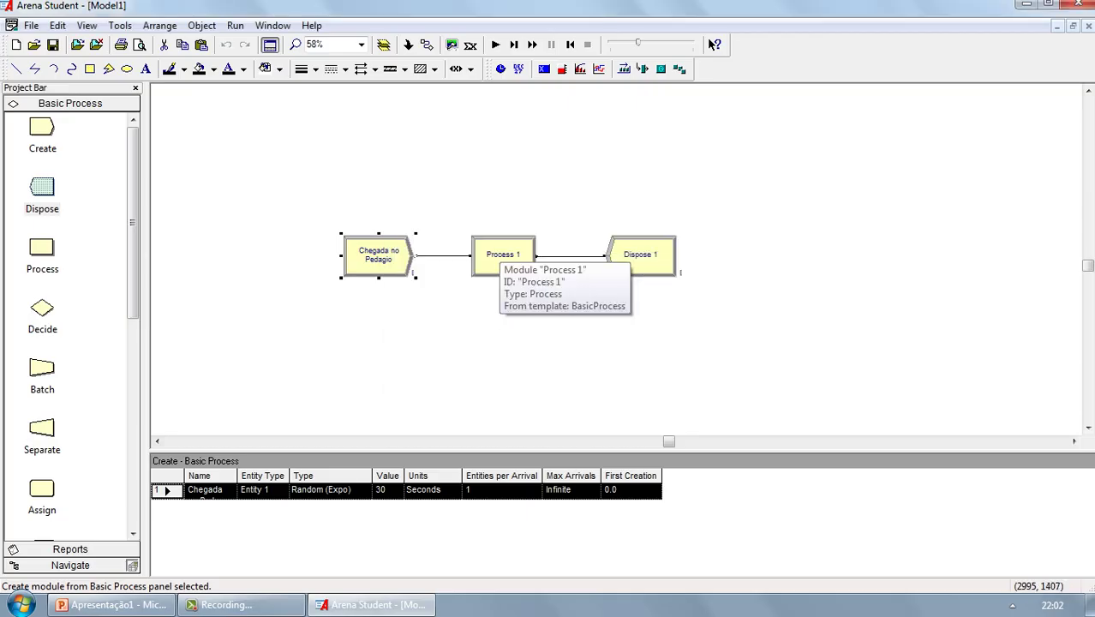
Step: Name the Process module "Atendimento no Pedagio" and set its action to Seize Delay Release
{"action": "double_click", "coordinate": [501, 255]}
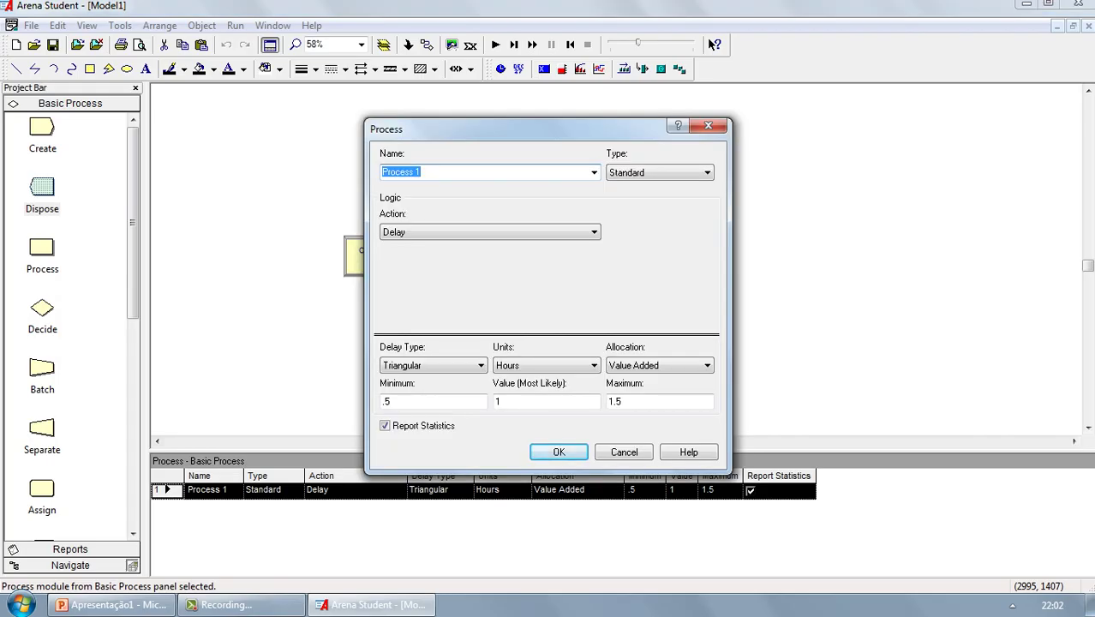
{"action": "left_click", "coordinate": [422, 172]}
{"action": "key", "text": "BackSpace"}
{"action": "key", "text": "BackSpace"}
{"action": "key", "text": "BackSpace"}
{"action": "key", "text": "BackSpace"}
{"action": "key", "text": "BackSpace"}
{"action": "key", "text": "BackSpace"}
{"action": "key", "text": "BackSpace"}
{"action": "key", "text": "BackSpace"}
{"action": "key", "text": "BackSpace"}
{"action": "type", "text": "Atendimento "}
{"action": "type", "text": "no PEdag"}
{"action": "type", "text": "ó"}
{"action": "key", "text": "BackSpace"}
{"action": "key", "text": "BackSpace"}
{"action": "key", "text": "BackSpace"}
{"action": "key", "text": "BackSpace"}
{"action": "key", "text": "BackSpace"}
{"action": "type", "text": "edagio"}
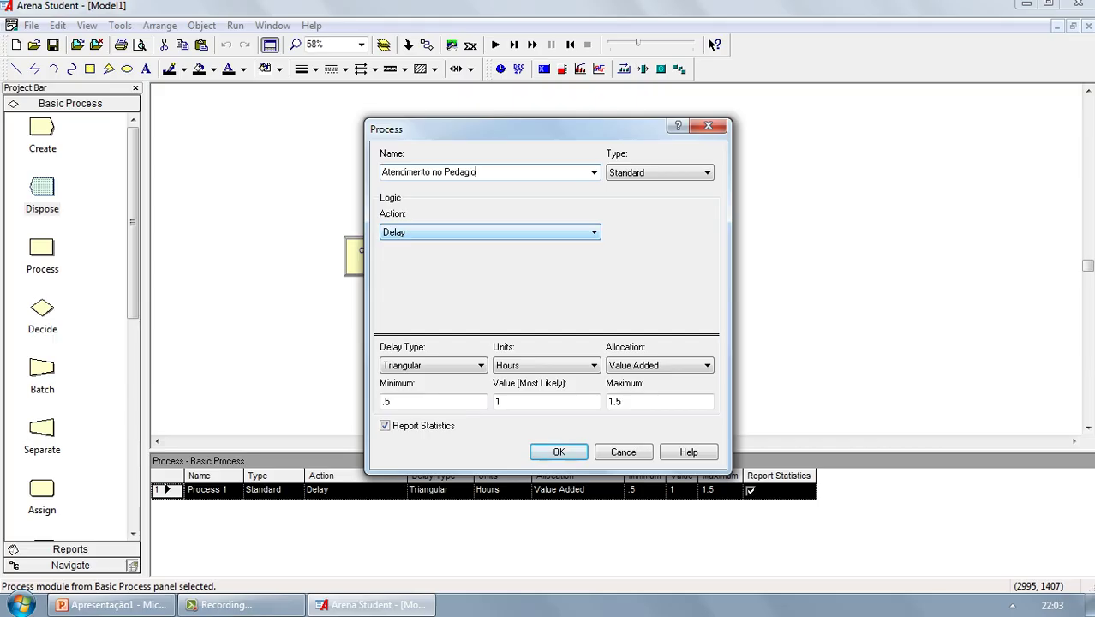
{"action": "left_click", "coordinate": [490, 231]}
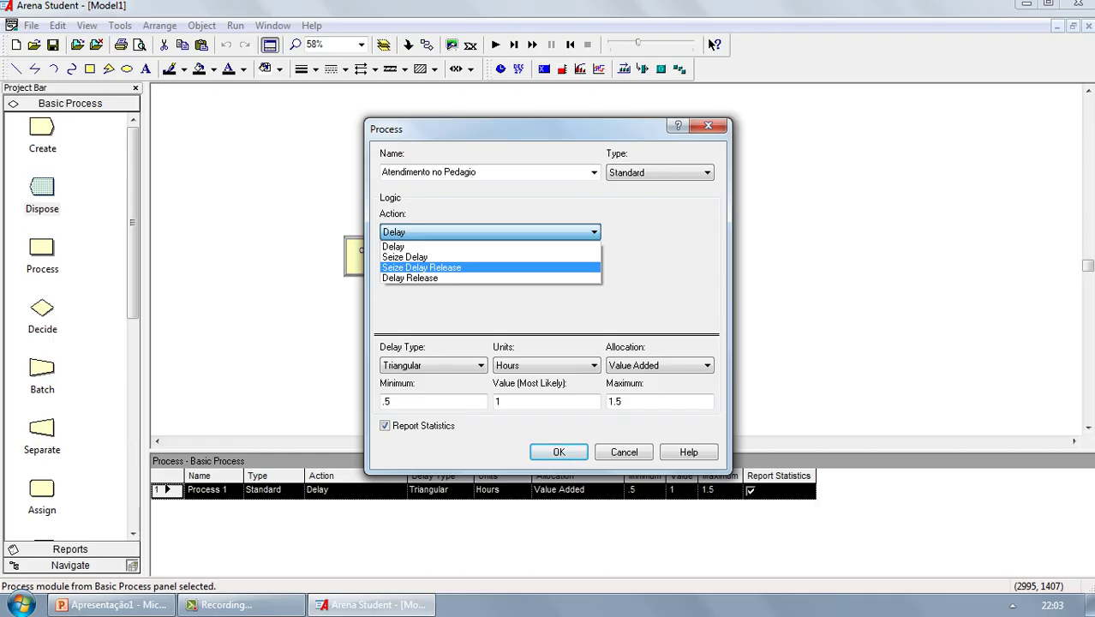
{"action": "key", "text": "Return"}
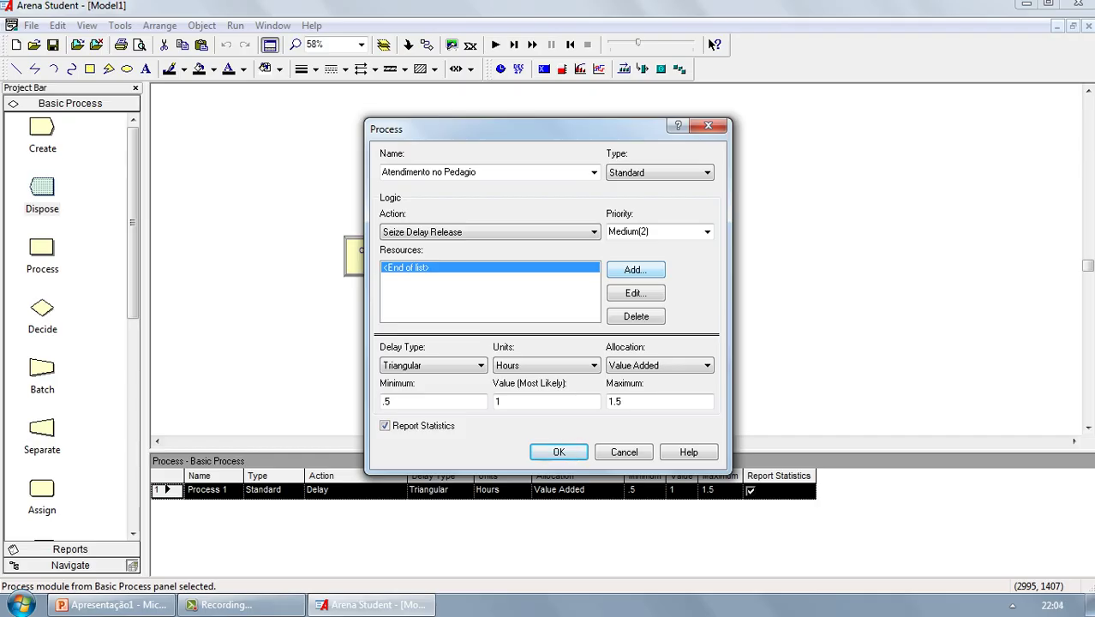
Step: Add a resource named "Atendente" with quantity 1 to the Atendimento no Pedagio process
{"action": "key", "text": "alt+a"}
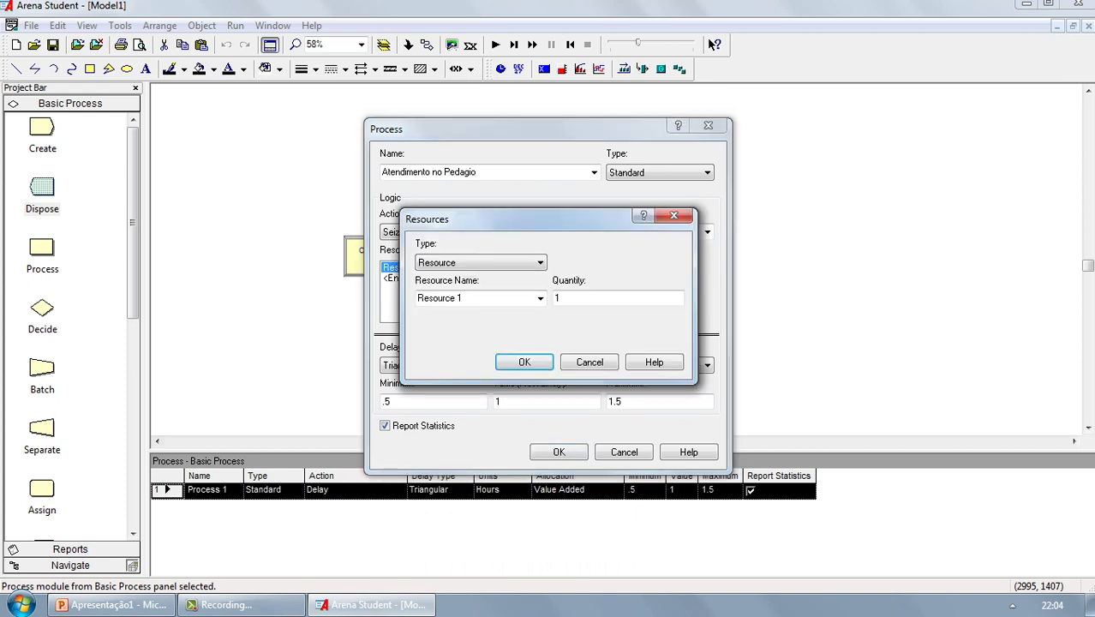
{"action": "double_click", "coordinate": [458, 297]}
{"action": "key", "text": "BackSpace"}
{"action": "key", "text": "BackSpace"}
{"action": "key", "text": "BackSpace"}
{"action": "key", "text": "BackSpace"}
{"action": "key", "text": "BackSpace"}
{"action": "key", "text": "BackSpace"}
{"action": "key", "text": "BackSpace"}
{"action": "key", "text": "BackSpace"}
{"action": "key", "text": "BackSpace"}
{"action": "key", "text": "BackSpace"}
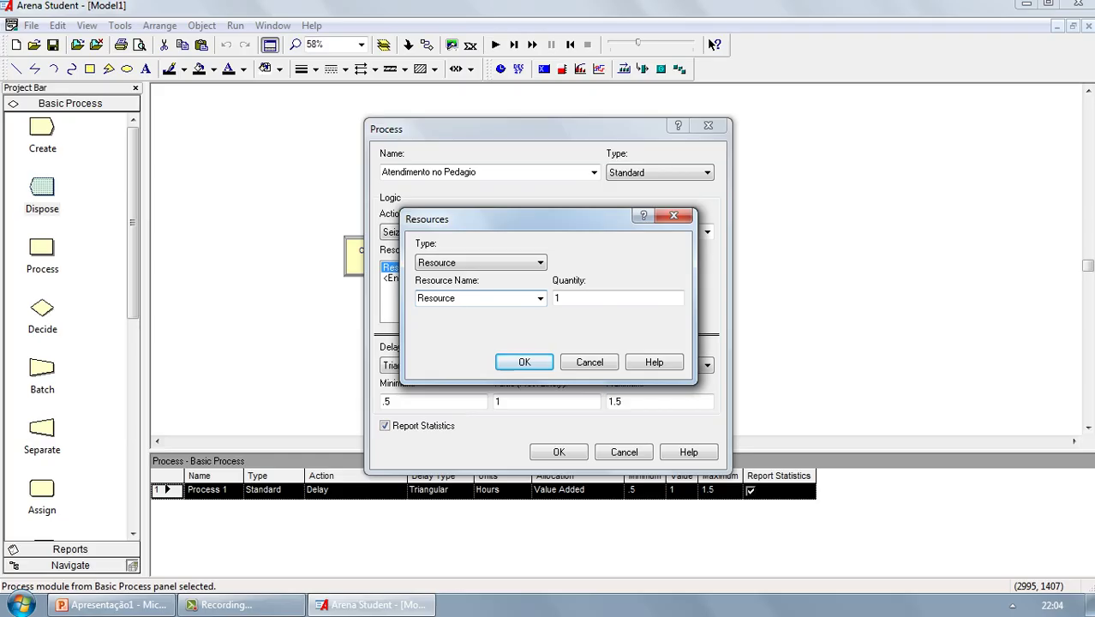
{"action": "type", "text": "Atendente"}
{"action": "left_click", "coordinate": [562, 298]}
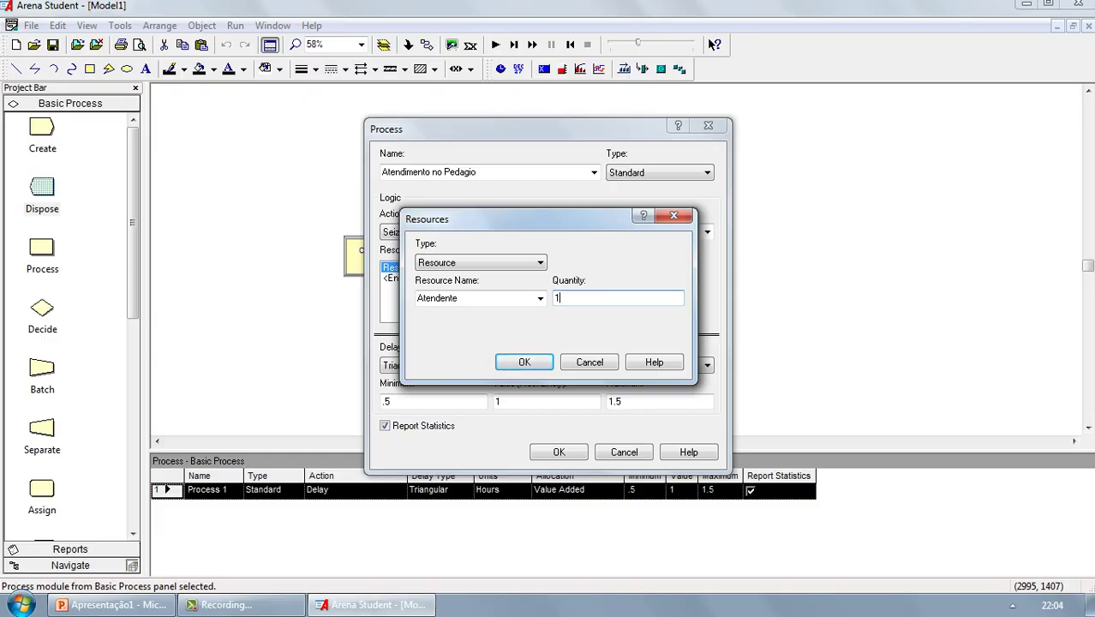
{"action": "key", "text": "Return"}
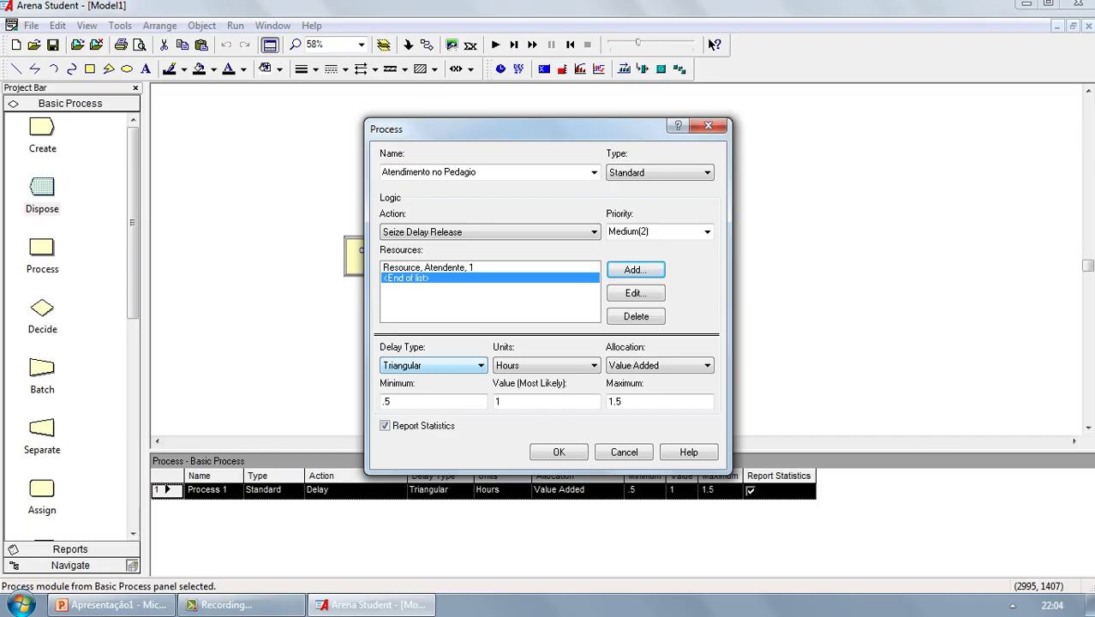
Step: Set the process delay to the expression EXPO(20) in seconds, accept the settings, and shift the Atendimento no Pedagio module slightly toward the Dispose module
{"action": "left_click", "coordinate": [454, 366]}
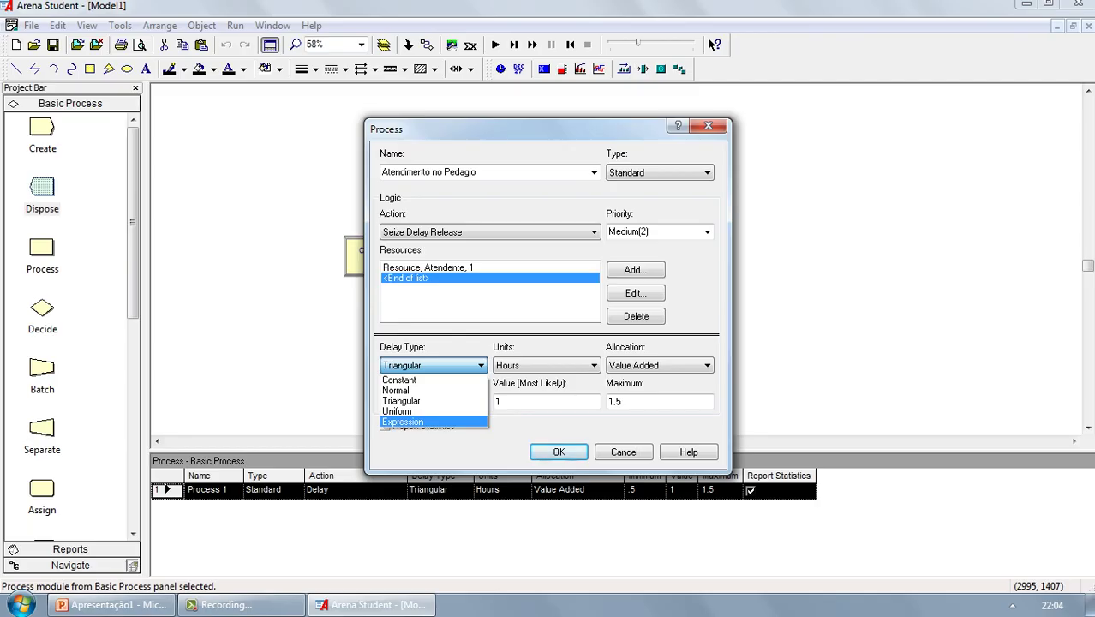
{"action": "key", "text": "Return"}
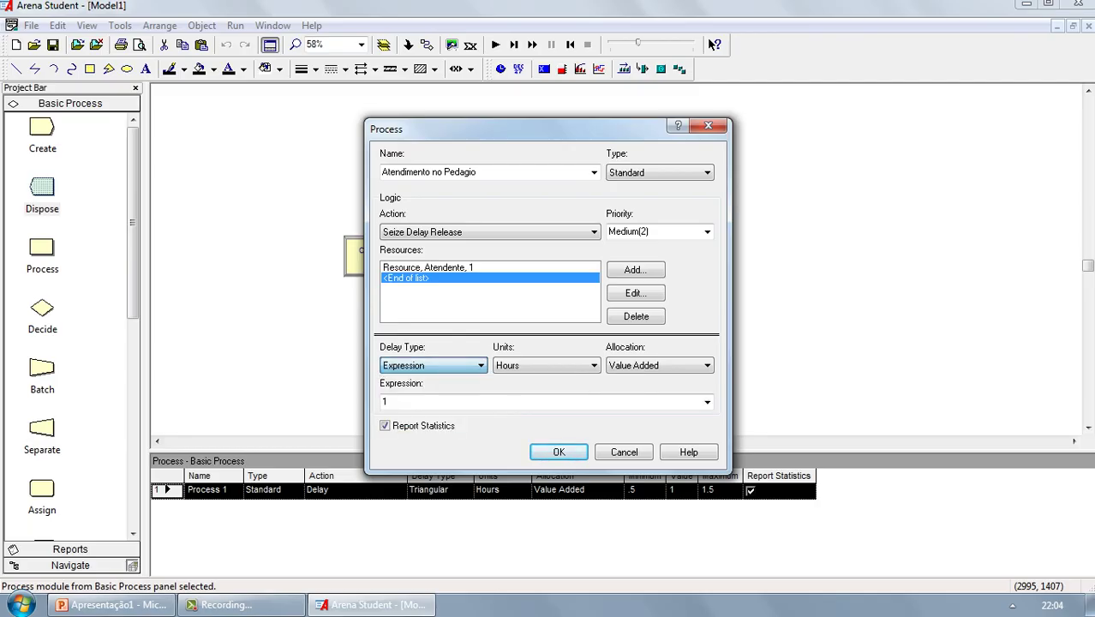
{"action": "key", "text": "Tab"}
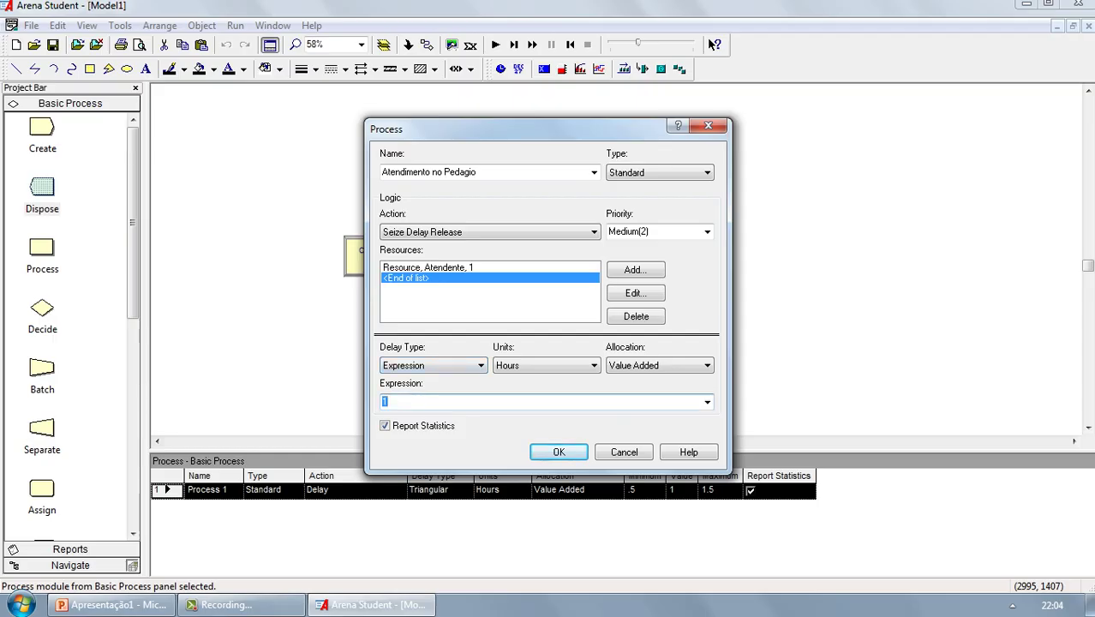
{"action": "type", "text": "EXPO(20)"}
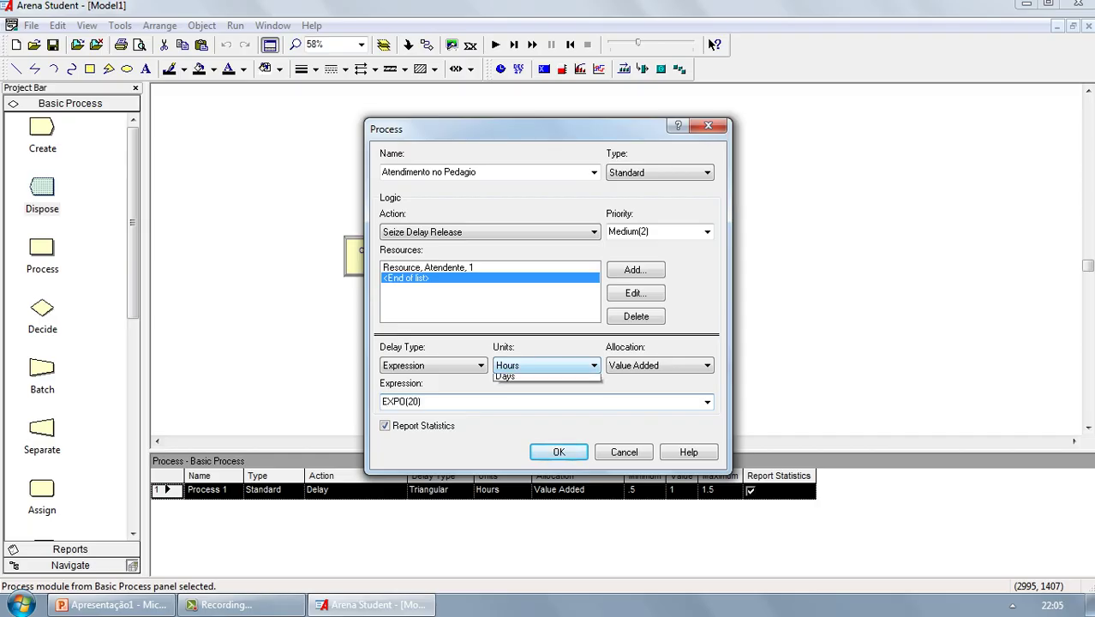
{"action": "left_click", "coordinate": [546, 365]}
{"action": "left_click", "coordinate": [546, 379]}
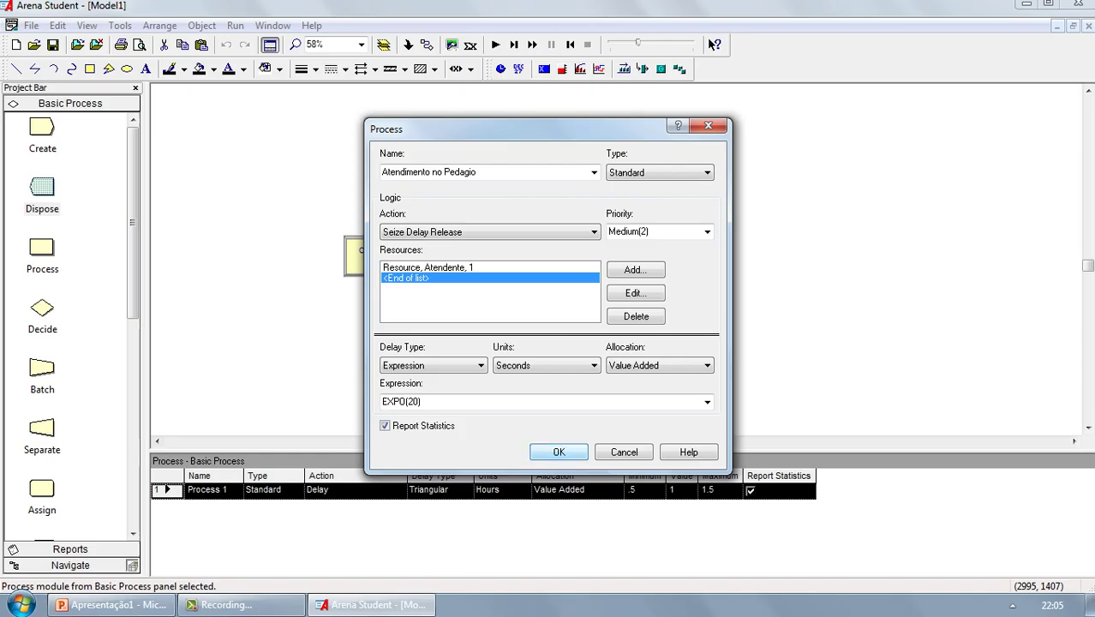
{"action": "left_click", "coordinate": [558, 451]}
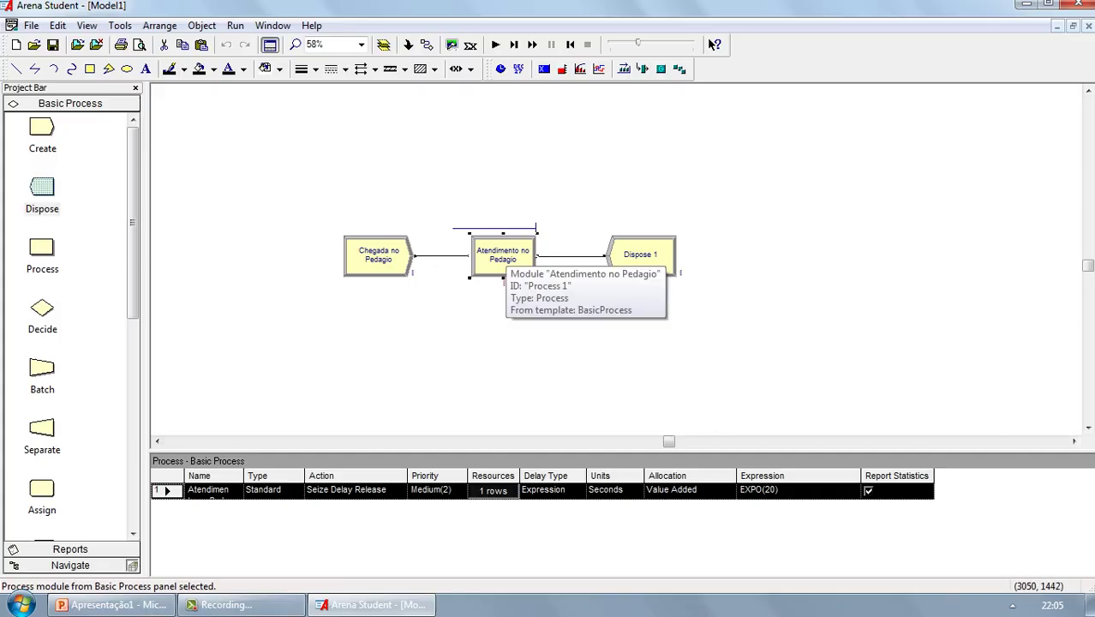
{"action": "left_click_drag", "start_coordinate": [503, 252], "coordinate": [509, 252]}
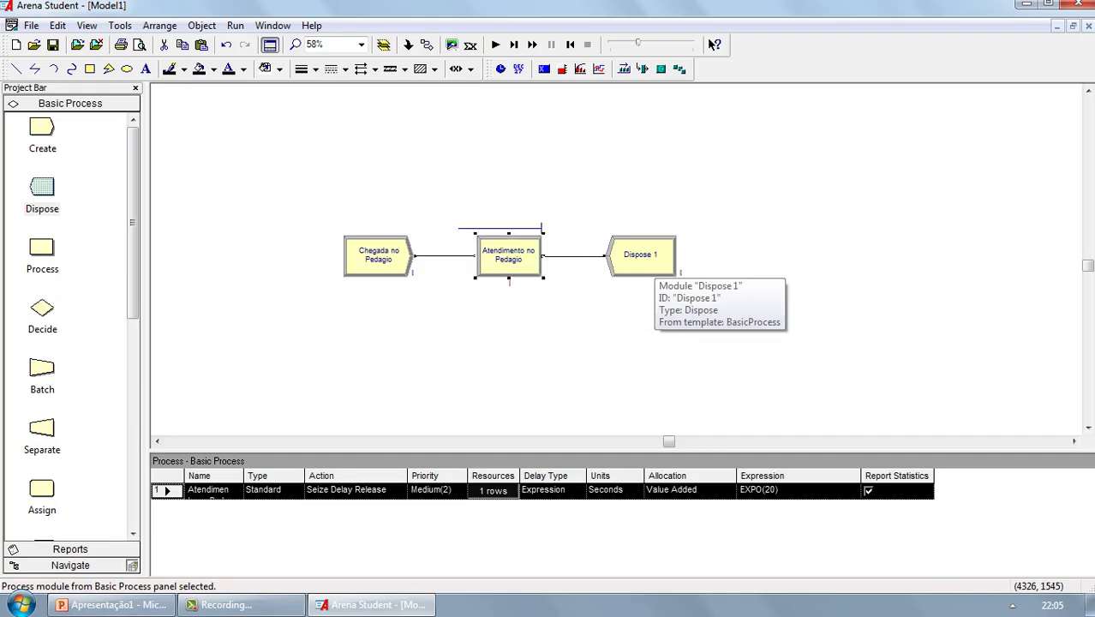
Step: Name the Dispose module "Saida do Pedagio" and deselect it
{"action": "double_click", "coordinate": [642, 262]}
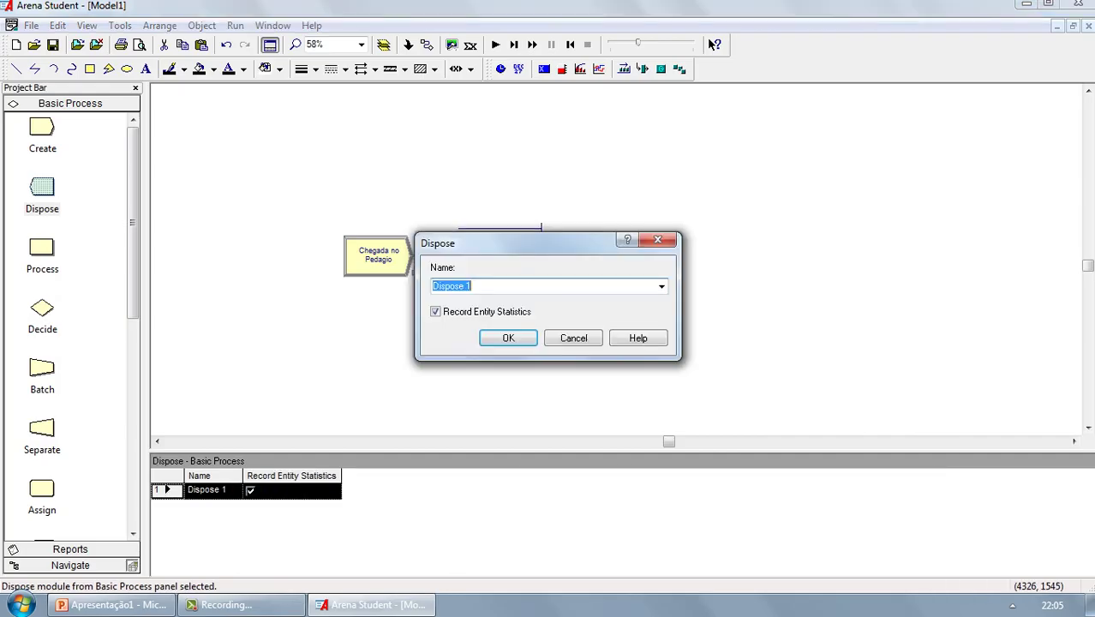
{"action": "type", "text": "saida"}
{"action": "key", "text": "BackSpace"}
{"action": "key", "text": "BackSpace"}
{"action": "key", "text": "BackSpace"}
{"action": "key", "text": "BackSpace"}
{"action": "key", "text": "BackSpace"}
{"action": "type", "text": "Saida do Pedagio"}
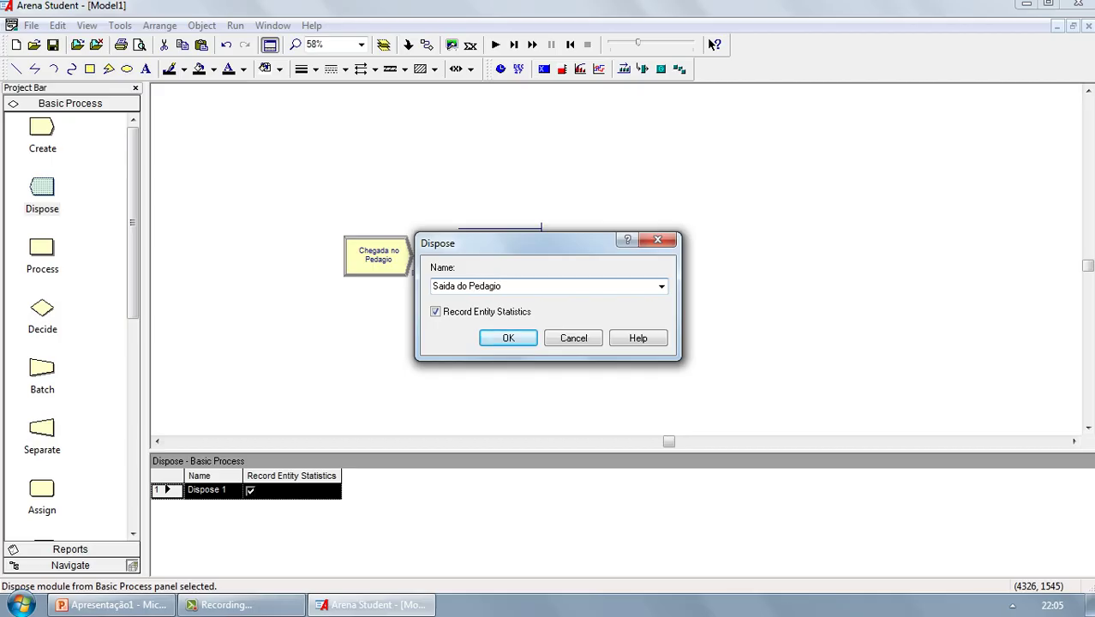
{"action": "key", "text": "Return"}
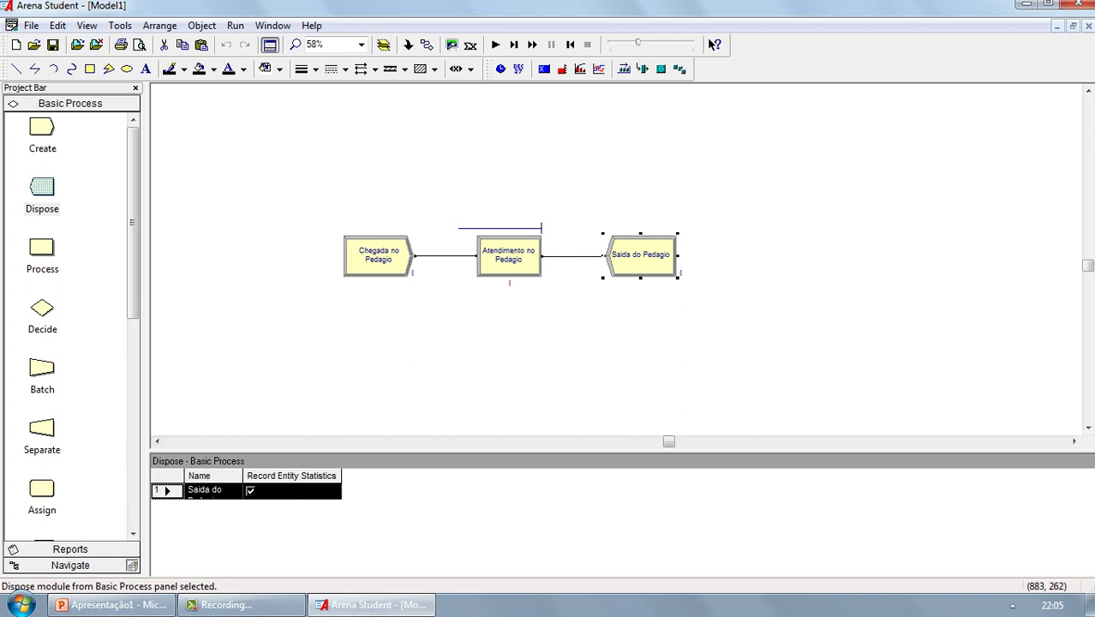
{"action": "left_click", "coordinate": [304, 130]}
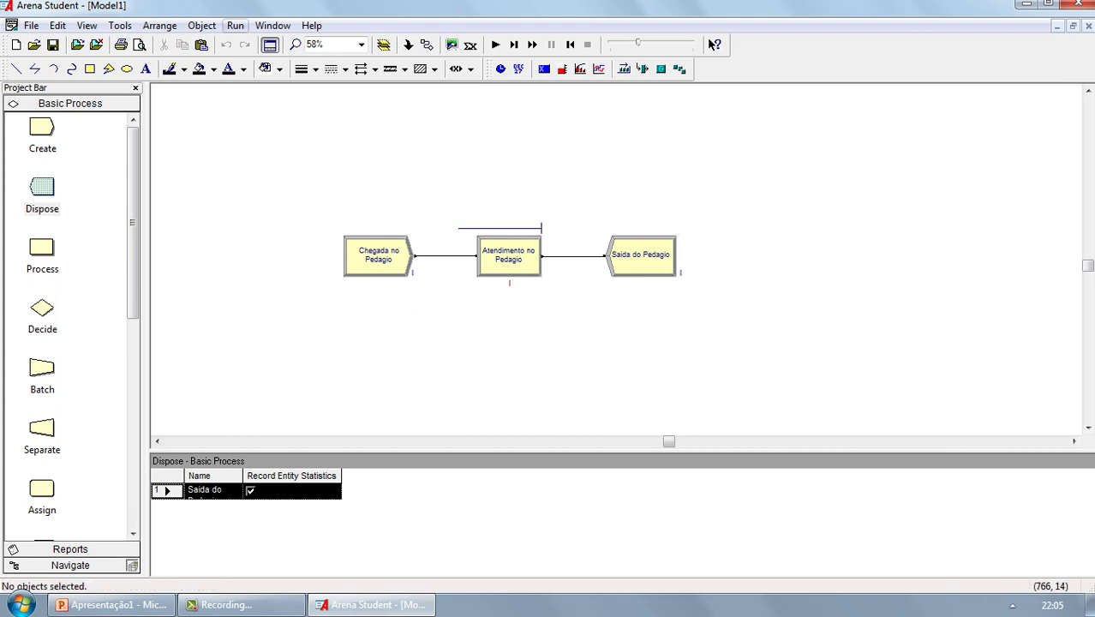
Step: In the run setup, set the replication length to 36000 seconds
{"action": "left_click", "coordinate": [235, 25]}
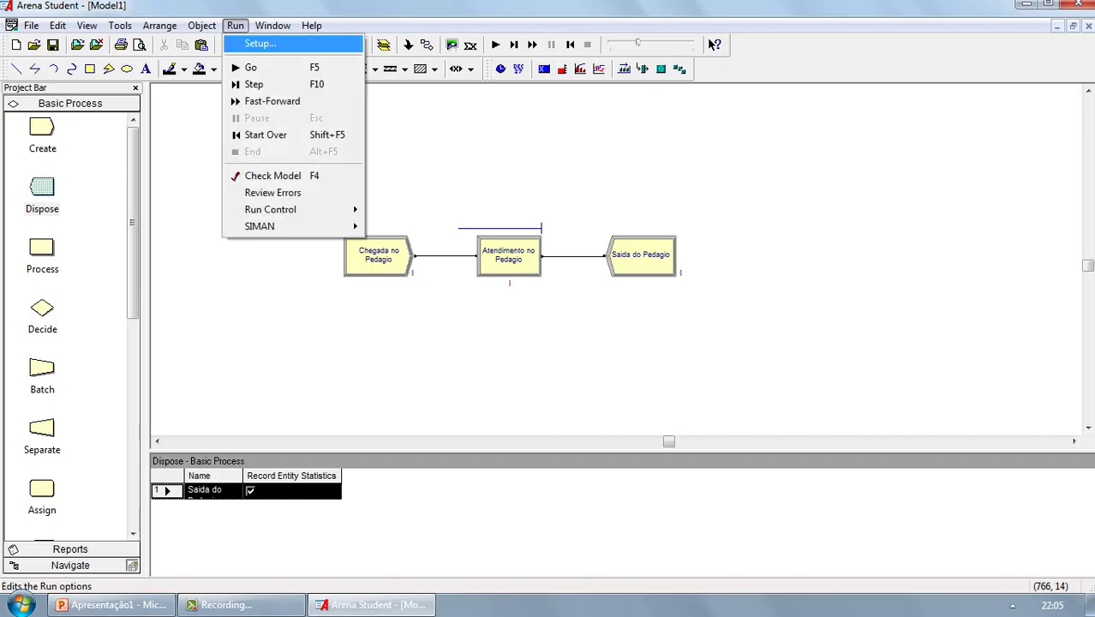
{"action": "left_click", "coordinate": [259, 44]}
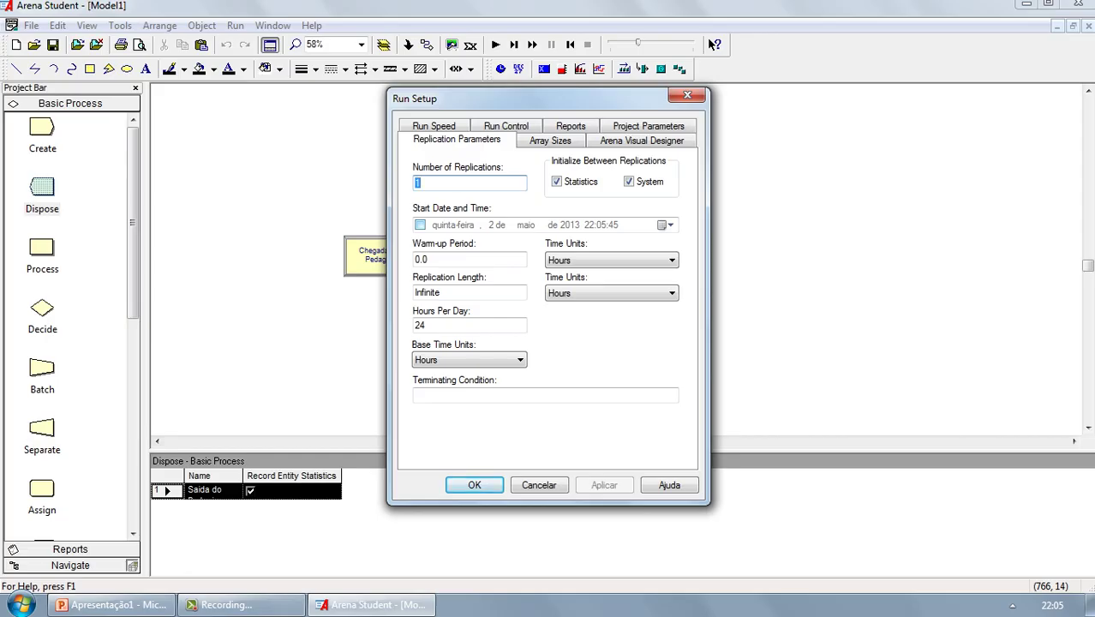
{"action": "left_click", "coordinate": [430, 183]}
{"action": "double_click", "coordinate": [427, 293]}
{"action": "left_click", "coordinate": [463, 293]}
{"action": "key", "text": "BackSpace"}
{"action": "key", "text": "BackSpace"}
{"action": "key", "text": "BackSpace"}
{"action": "key", "text": "BackSpace"}
{"action": "key", "text": "BackSpace"}
{"action": "key", "text": "BackSpace"}
{"action": "key", "text": "BackSpace"}
{"action": "key", "text": "BackSpace"}
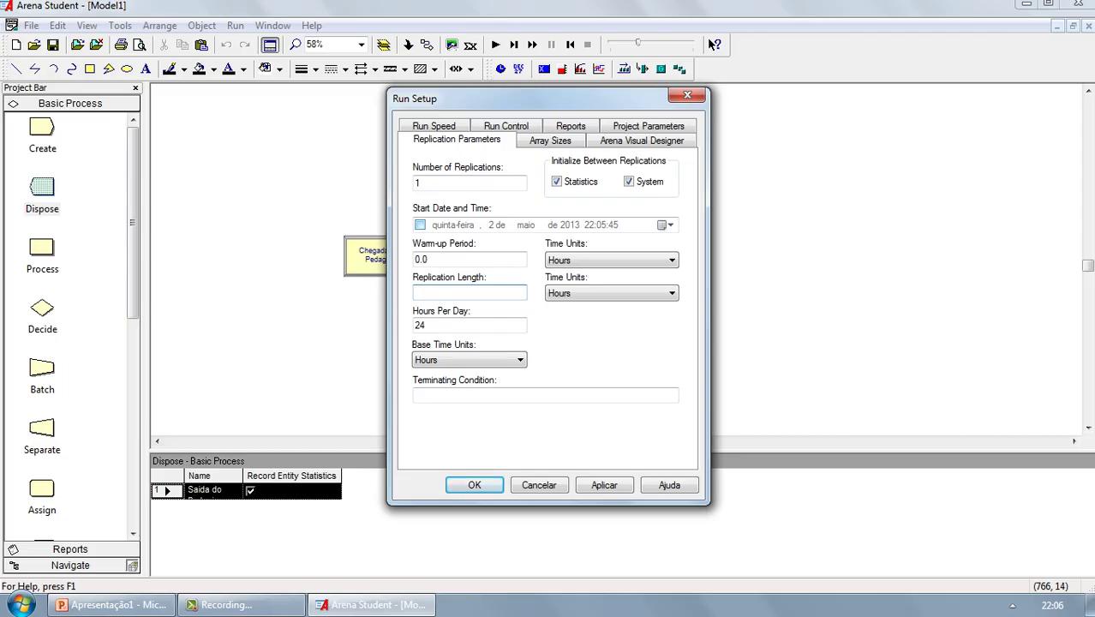
{"action": "type", "text": "36000"}
{"action": "key", "text": "Tab"}
{"action": "key", "text": "alt+Down"}
{"action": "key", "text": "Down"}
{"action": "key", "text": "Down"}
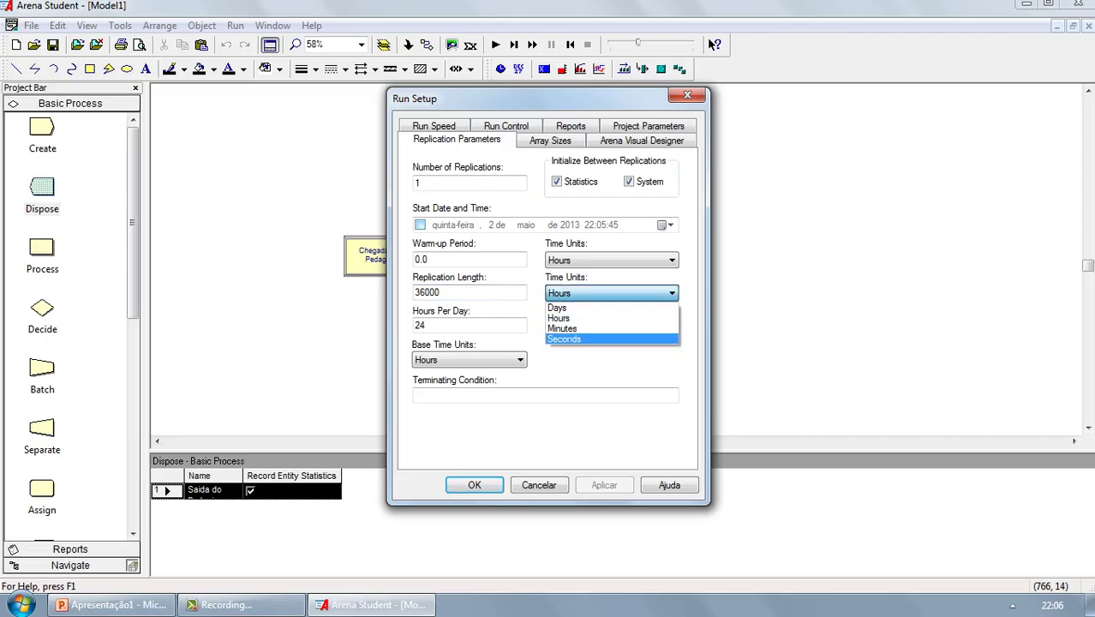
{"action": "key", "text": "Return"}
{"action": "key", "text": "Tab"}
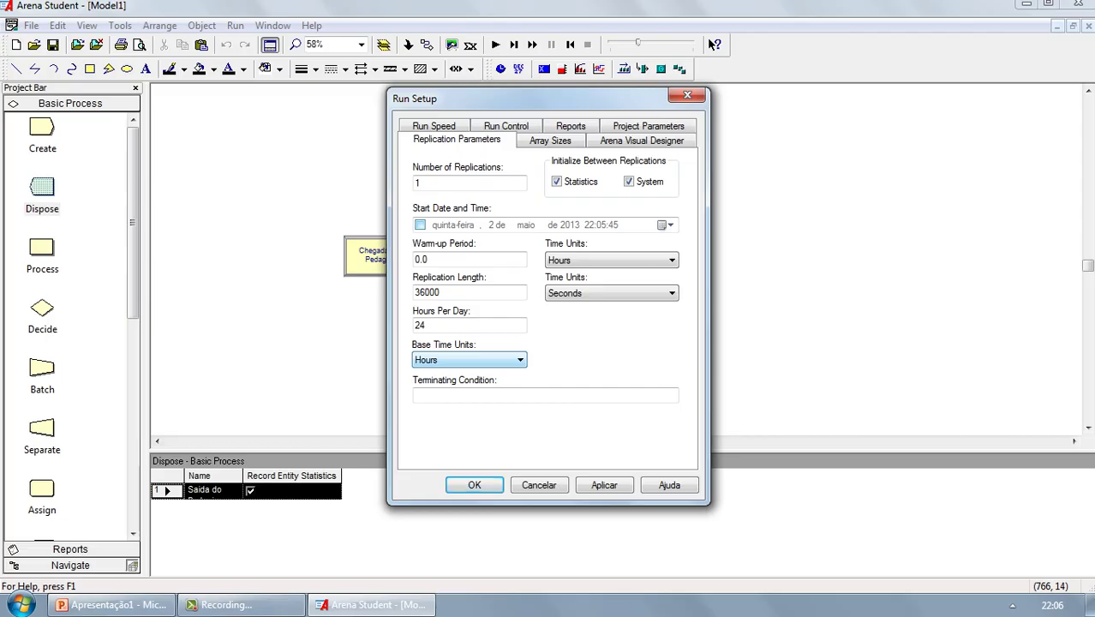
Step: Set the base time units to Seconds and accept the run setup
{"action": "left_click", "coordinate": [504, 360]}
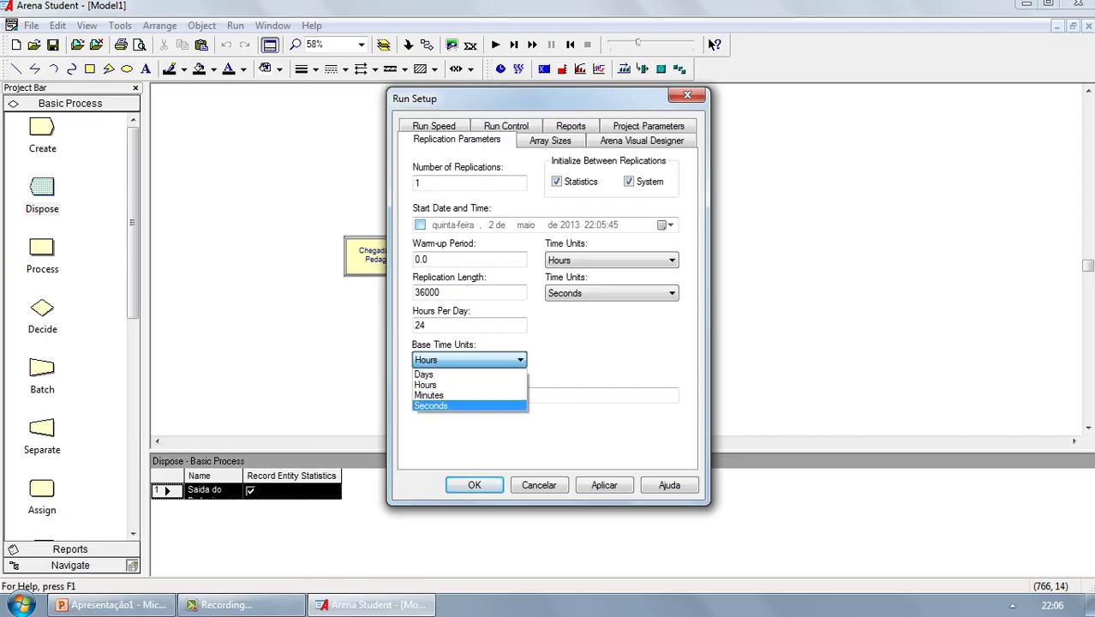
{"action": "left_click", "coordinate": [430, 406]}
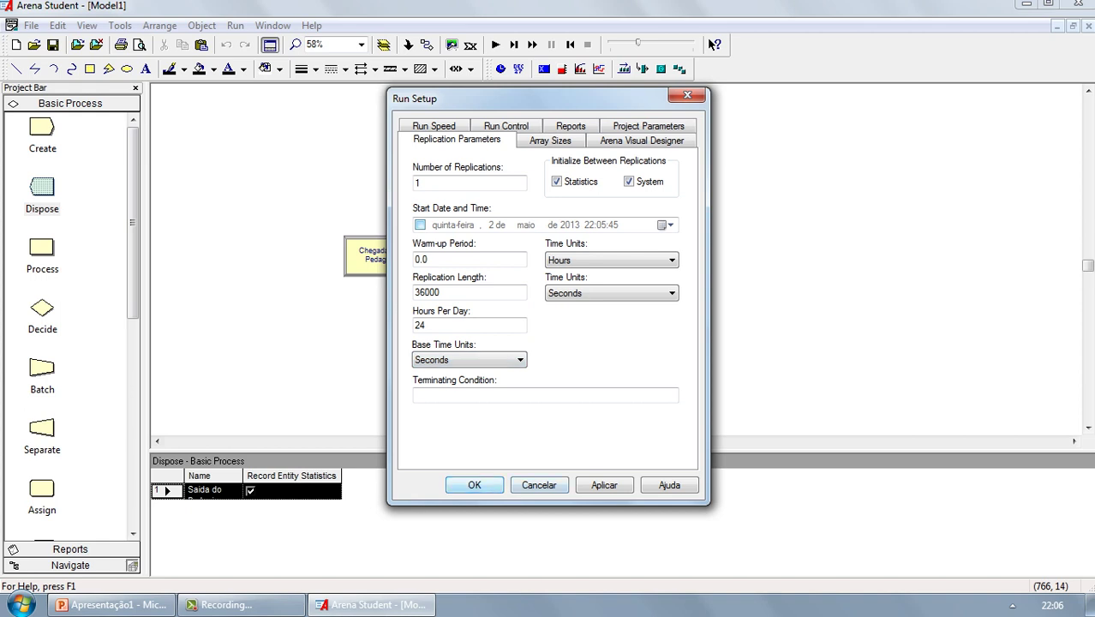
{"action": "left_click", "coordinate": [474, 485]}
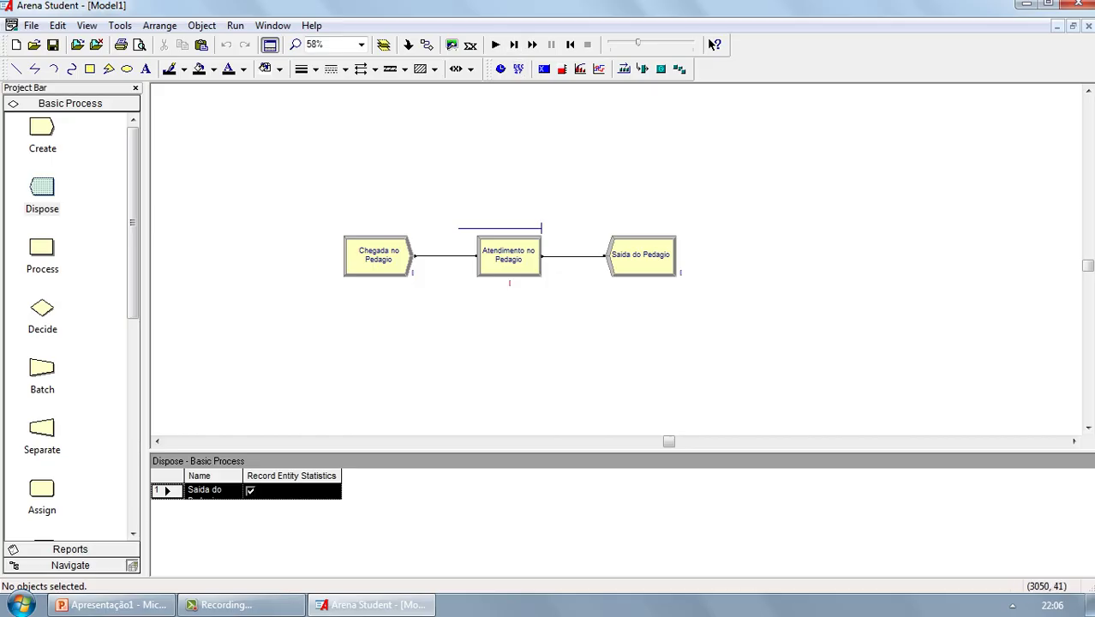
Step: Run the simulation to completion and open its results report
{"action": "left_click", "coordinate": [495, 45]}
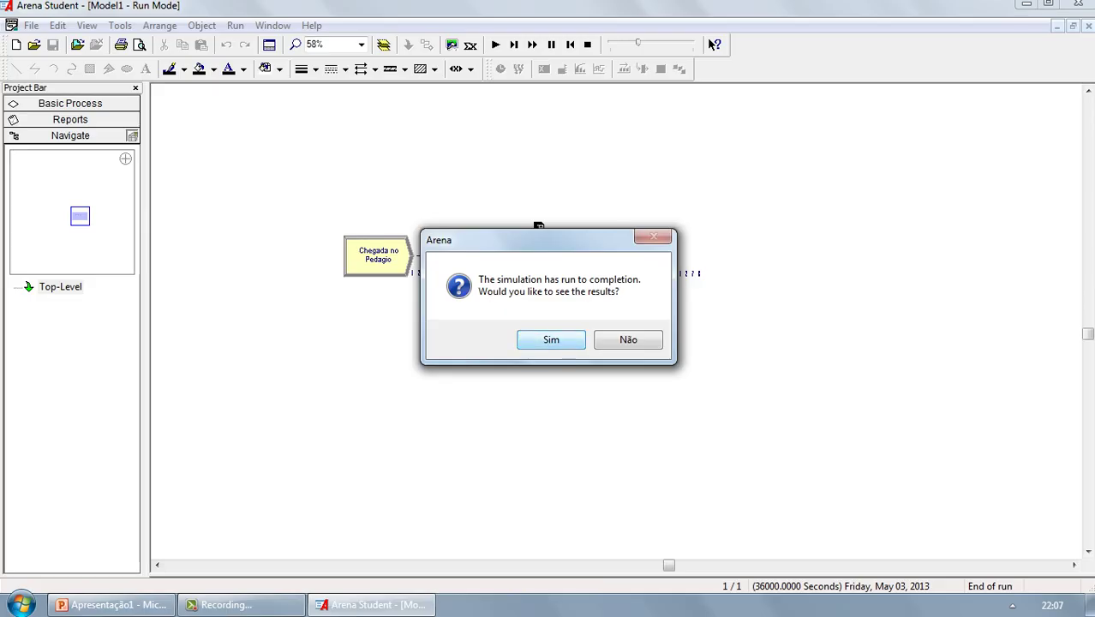
{"action": "key", "text": "Return"}
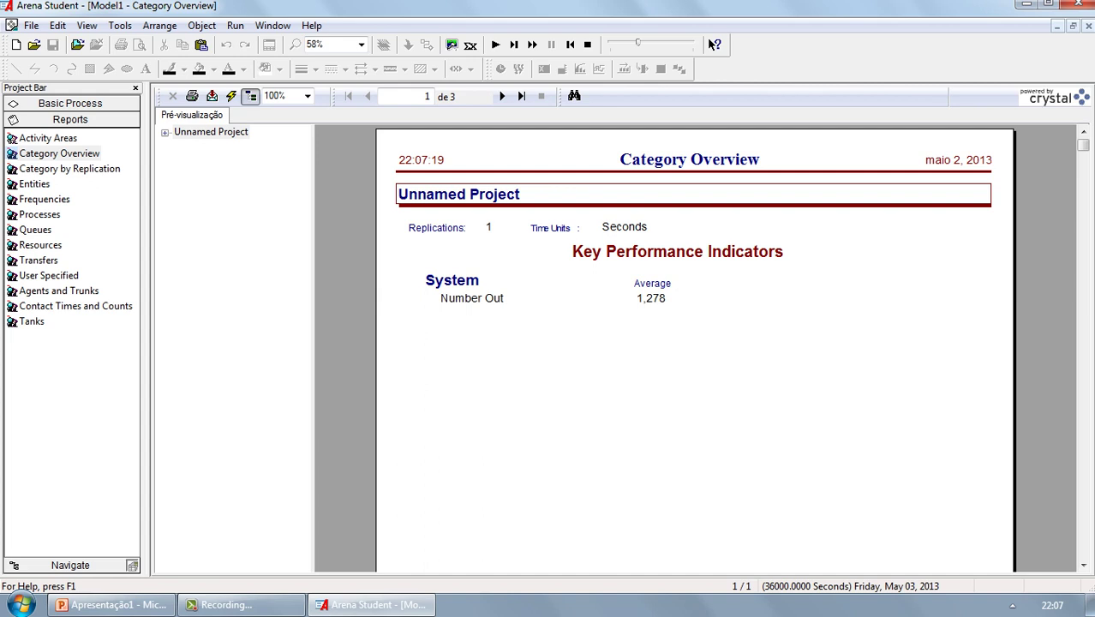
Step: Review the Queues and Resources reports, dismiss the Windows color scheme prompt, and return to the Category Overview
{"action": "left_click", "coordinate": [35, 229]}
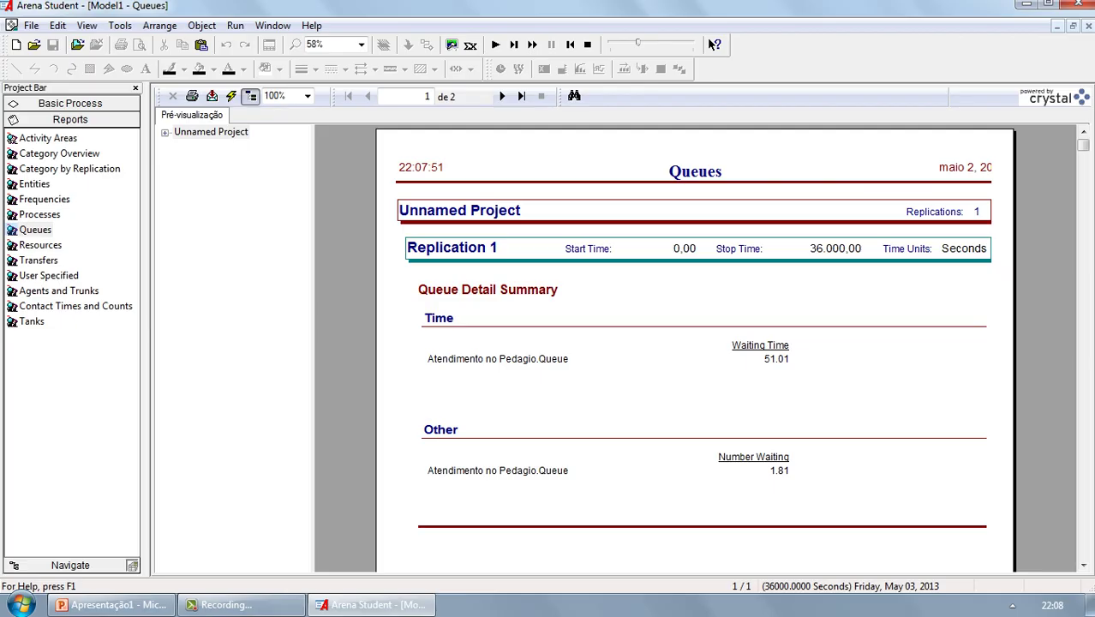
{"action": "key", "text": "Down"}
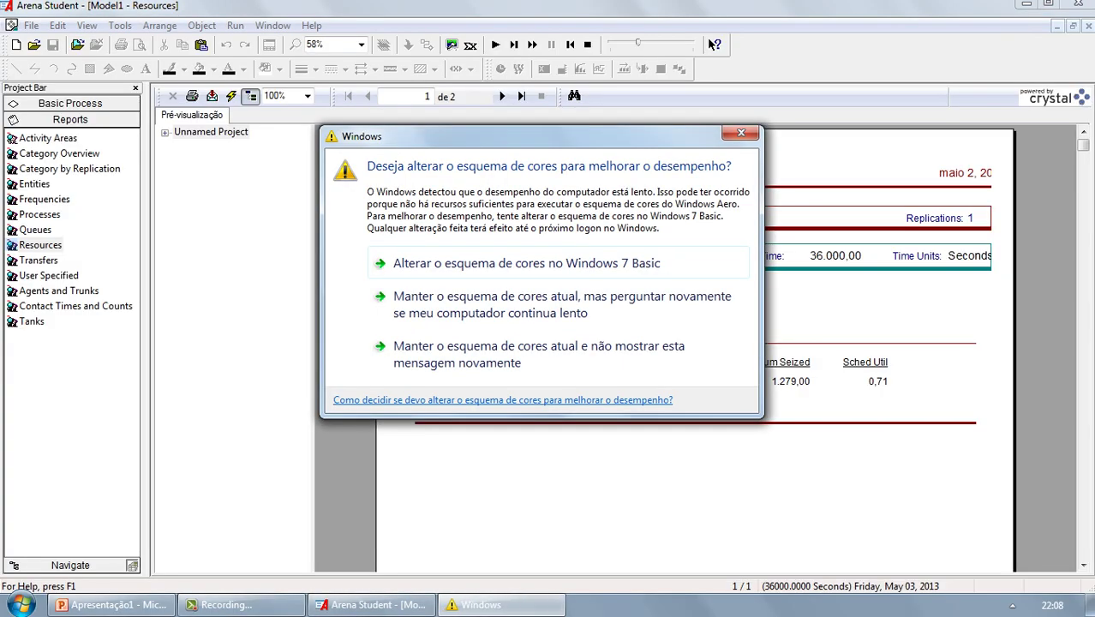
{"action": "left_click", "coordinate": [741, 132]}
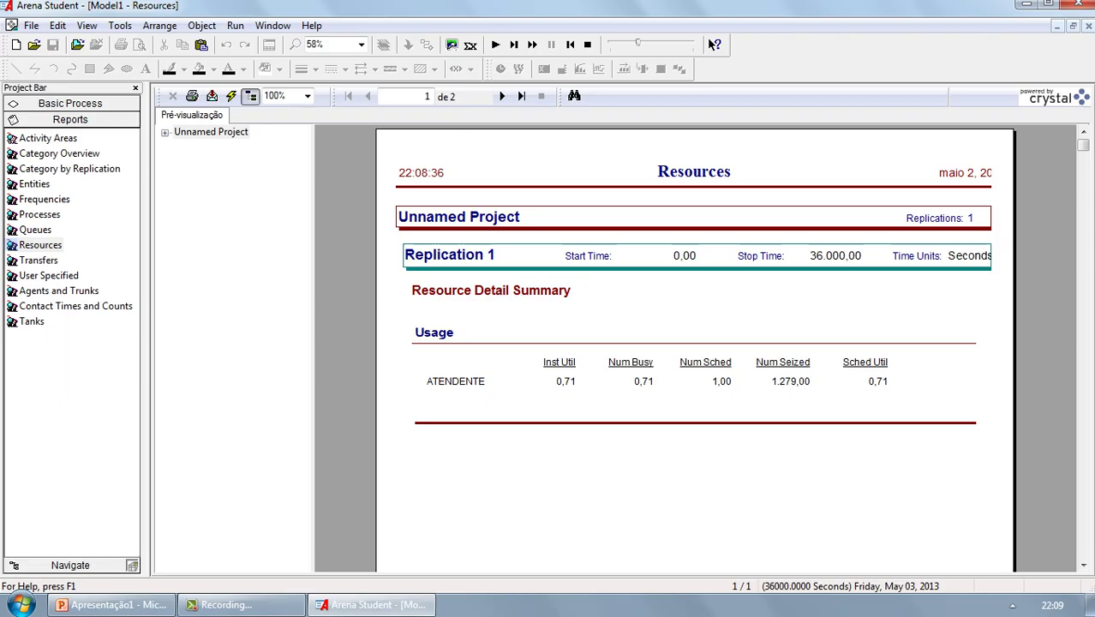
{"action": "left_click", "coordinate": [40, 245]}
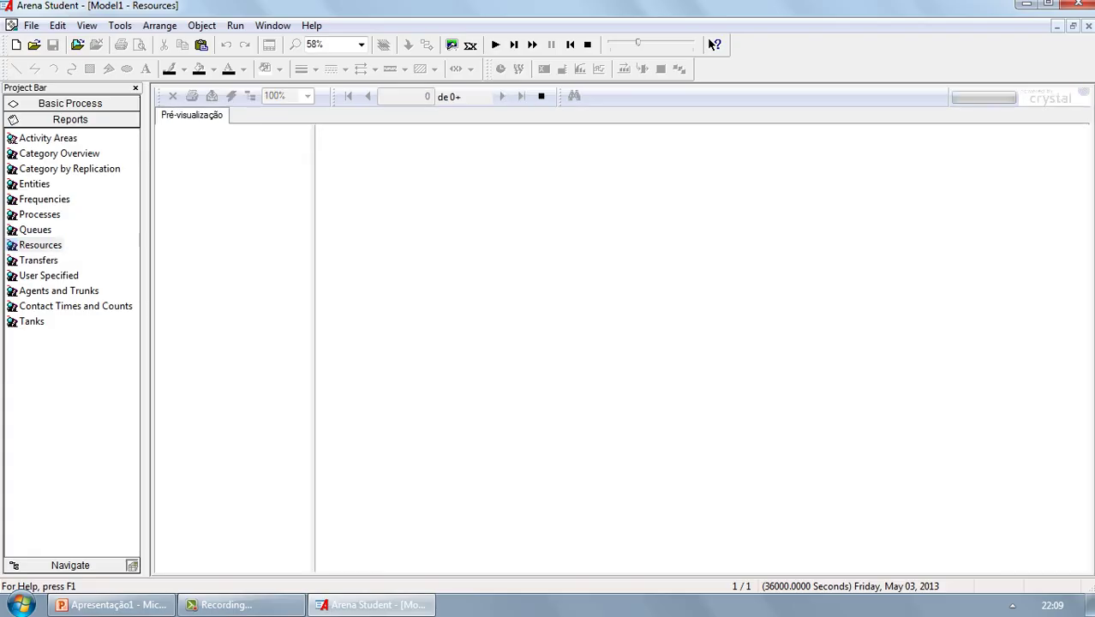
{"action": "left_click", "coordinate": [36, 230]}
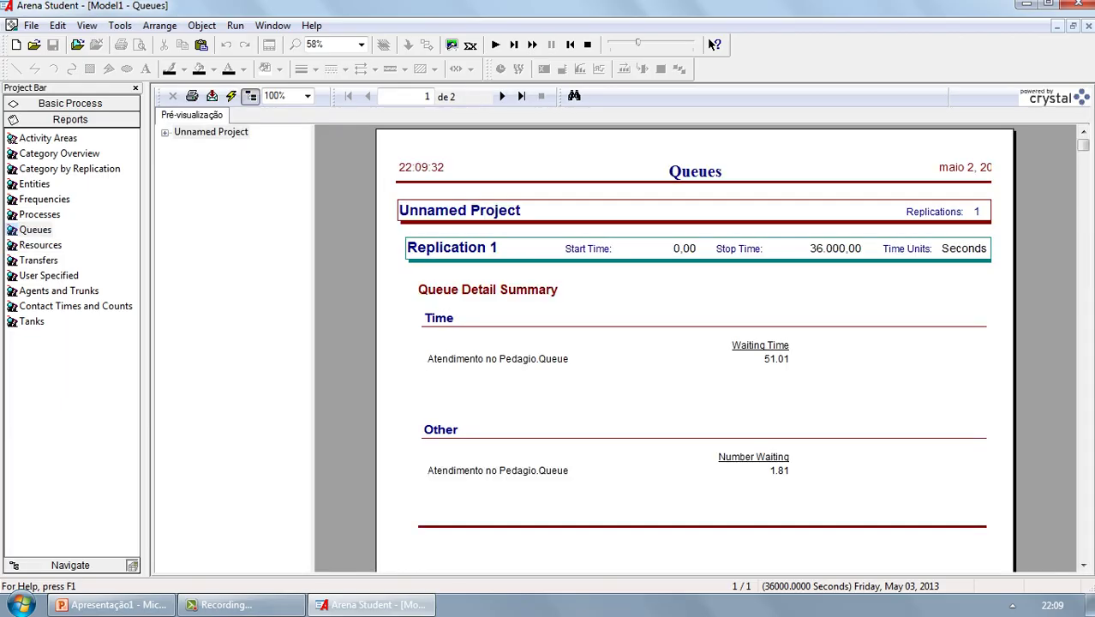
{"action": "left_click", "coordinate": [59, 153]}
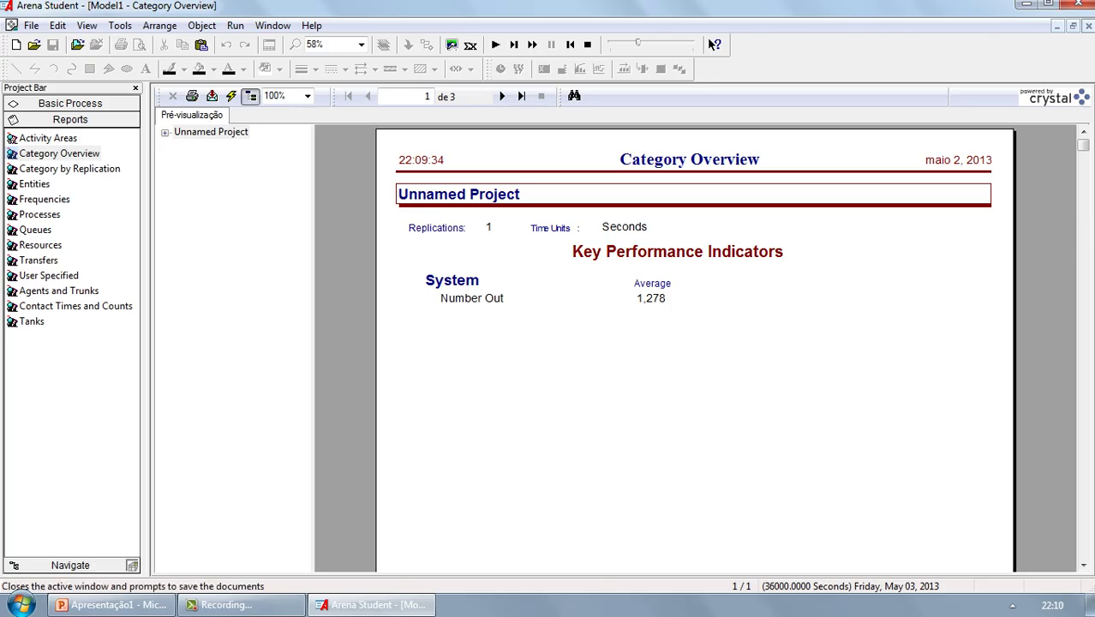
Step: Close the report and end the simulation run to return to model editing
{"action": "left_click", "coordinate": [1088, 26]}
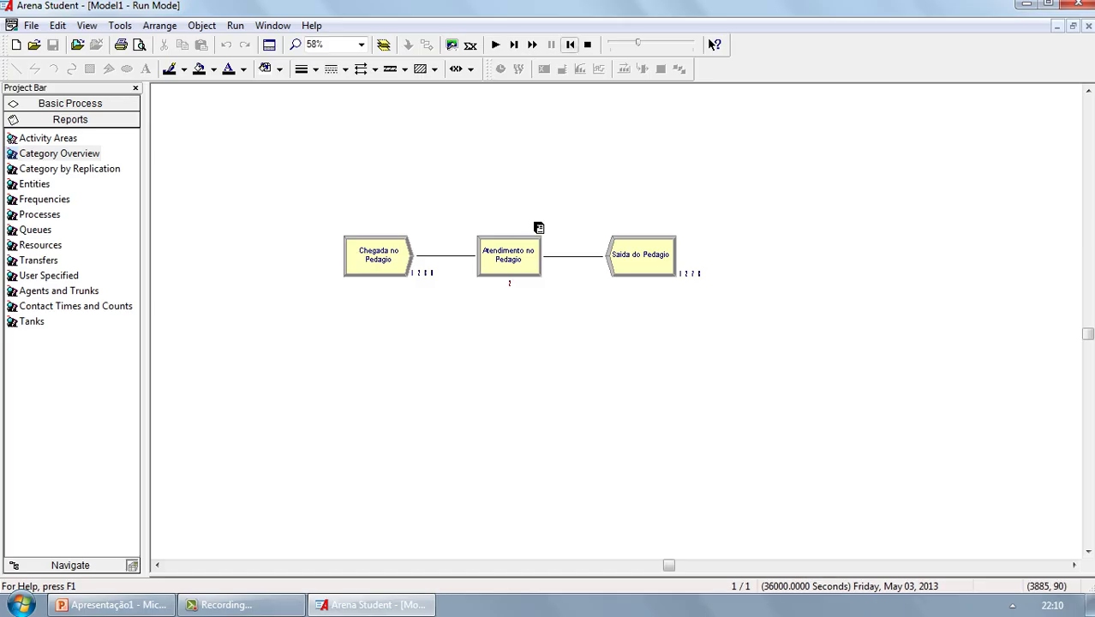
{"action": "left_click", "coordinate": [587, 44]}
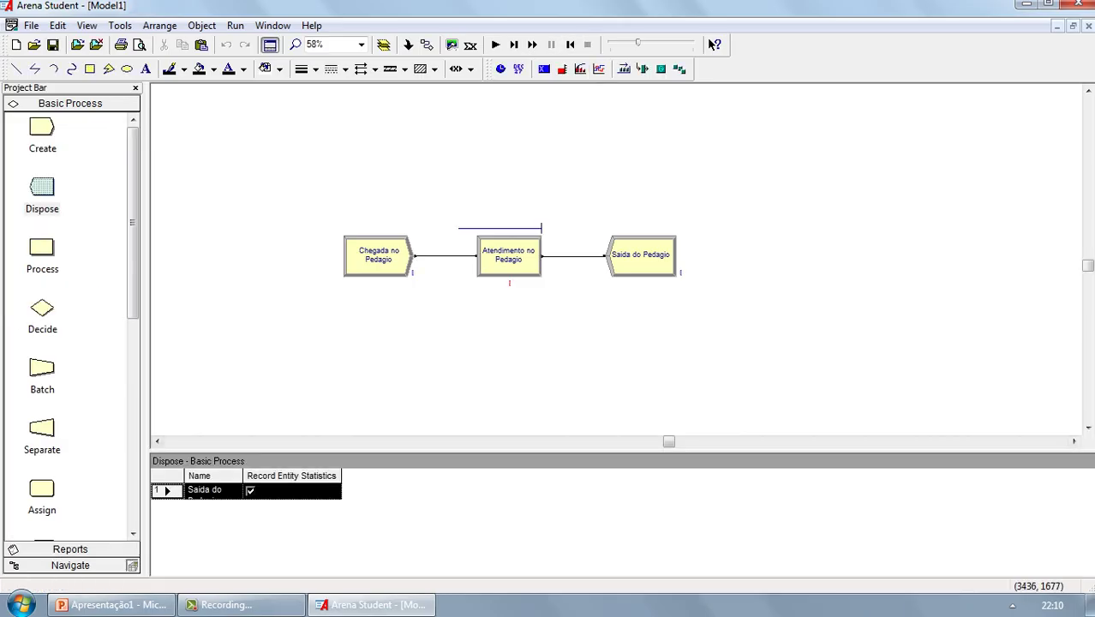
{"action": "left_click", "coordinate": [481, 260]}
{"action": "left_click", "coordinate": [560, 188]}
{"action": "left_click_drag", "start_coordinate": [272, 162], "coordinate": [874, 345]}
{"action": "left_click", "coordinate": [874, 345]}
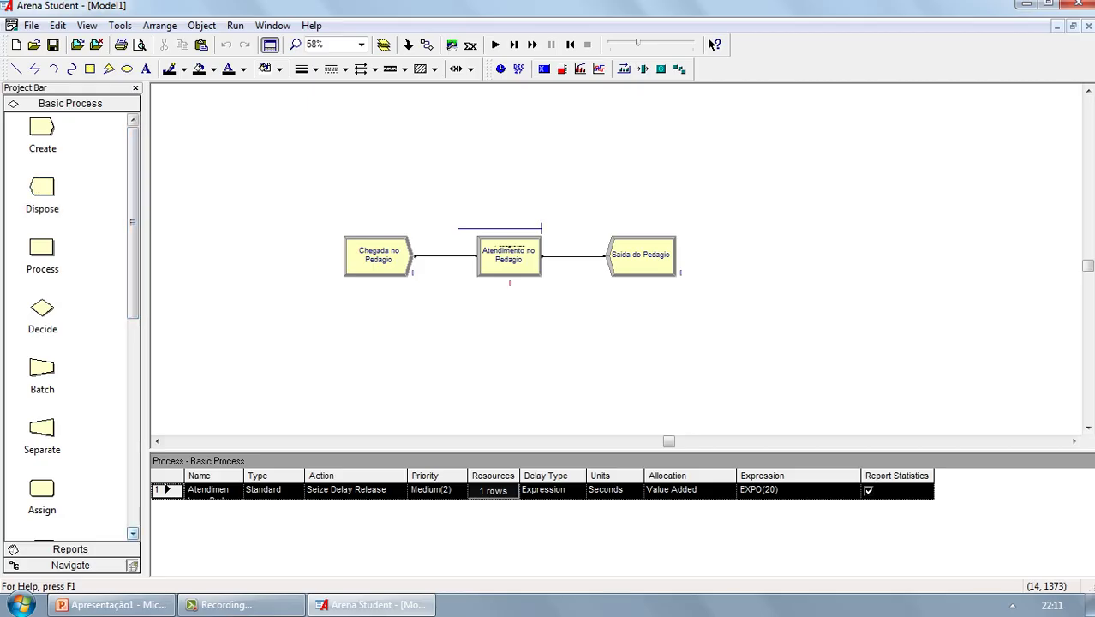
{"action": "left_click", "coordinate": [132, 533]}
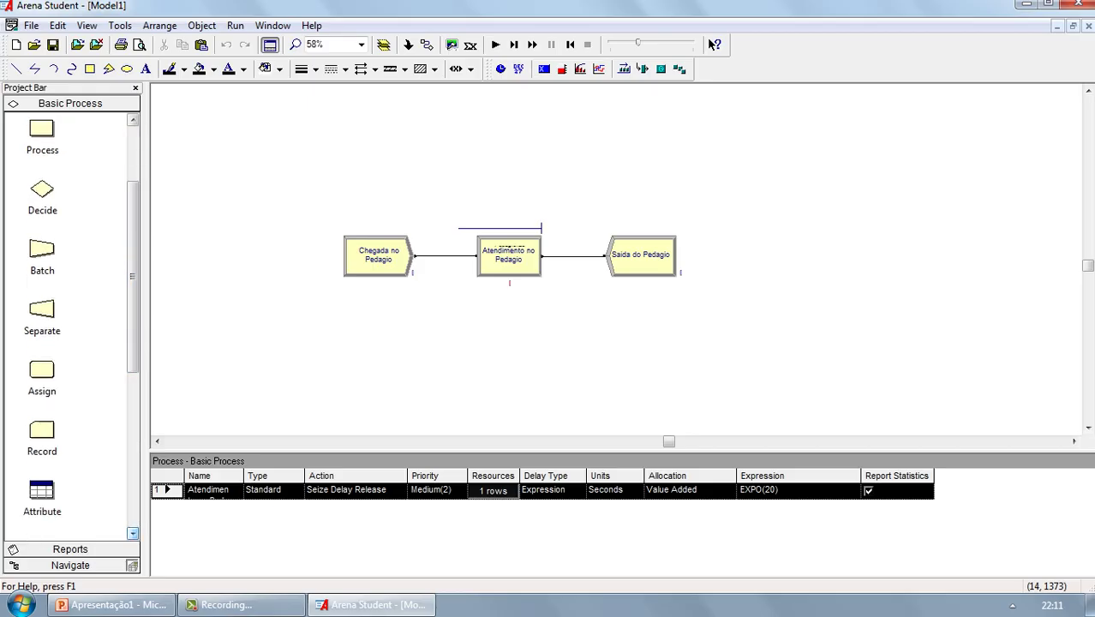
Step: Set the capacity of the Atendente resource to 2 in the Resource data module
{"action": "left_click", "coordinate": [132, 533]}
{"action": "left_click", "coordinate": [132, 533]}
{"action": "left_click", "coordinate": [132, 533]}
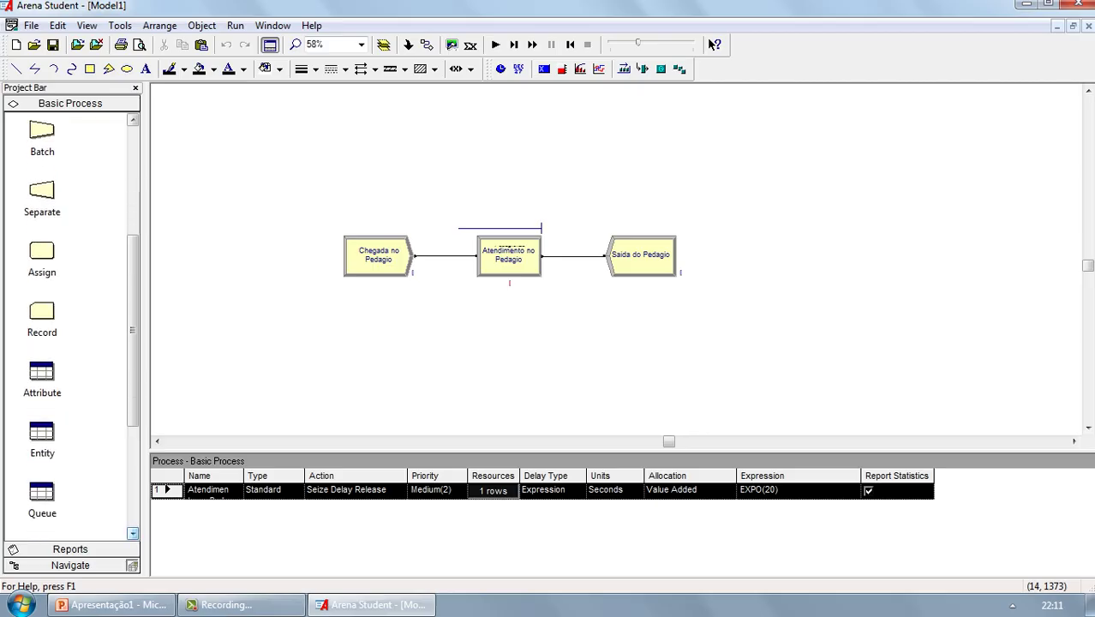
{"action": "left_click", "coordinate": [132, 532]}
{"action": "left_click", "coordinate": [132, 532]}
{"action": "left_click", "coordinate": [132, 532]}
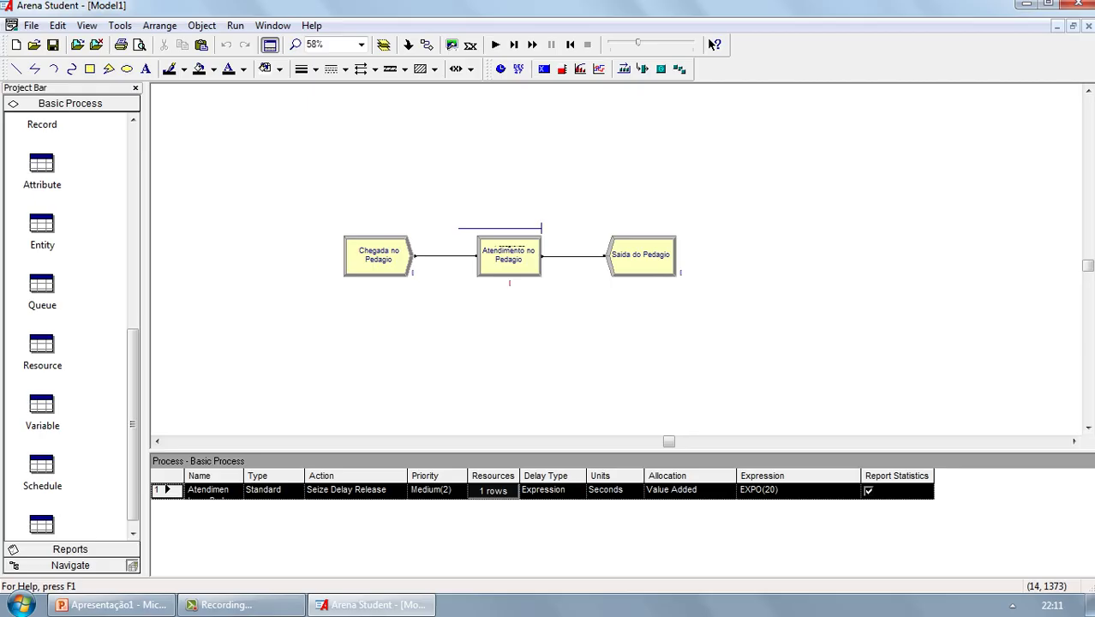
{"action": "left_click", "coordinate": [42, 347]}
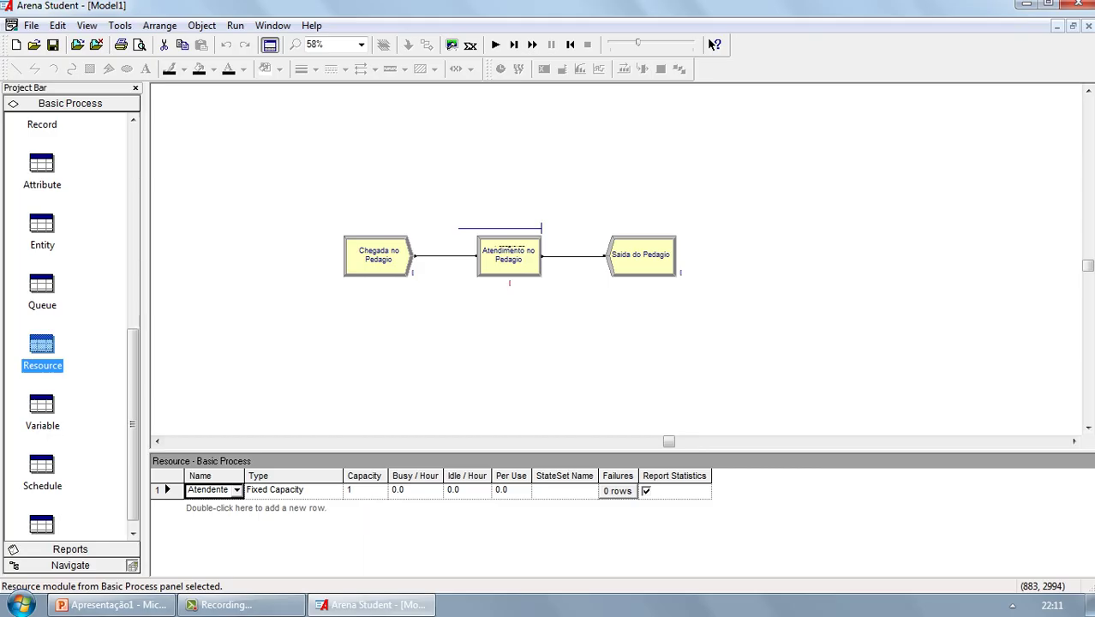
{"action": "double_click", "coordinate": [363, 490]}
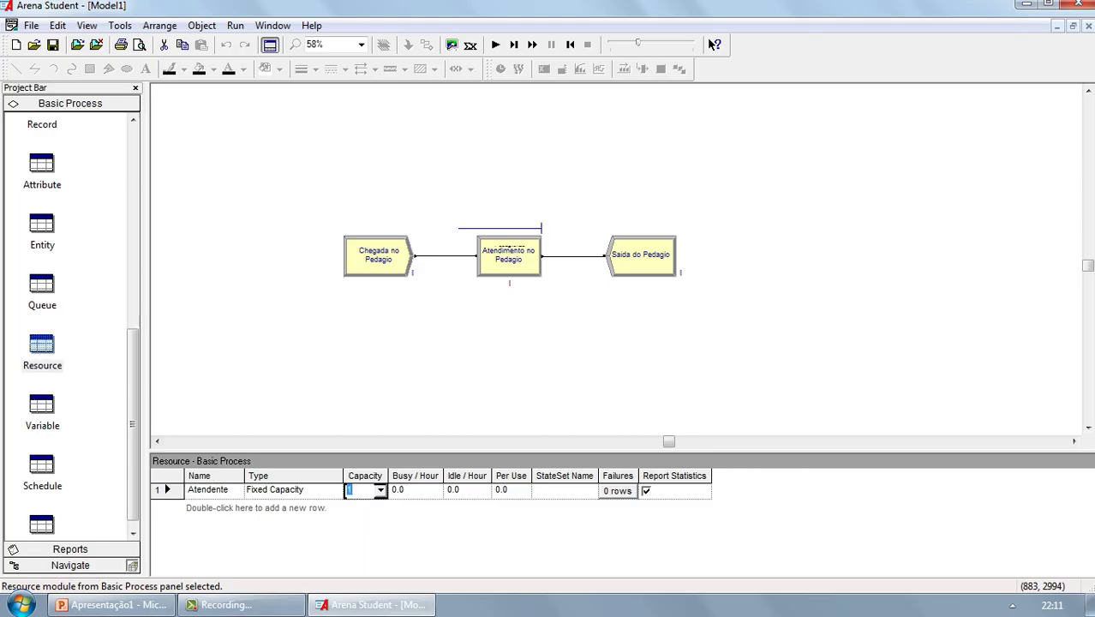
{"action": "type", "text": "2"}
{"action": "key", "text": "Return"}
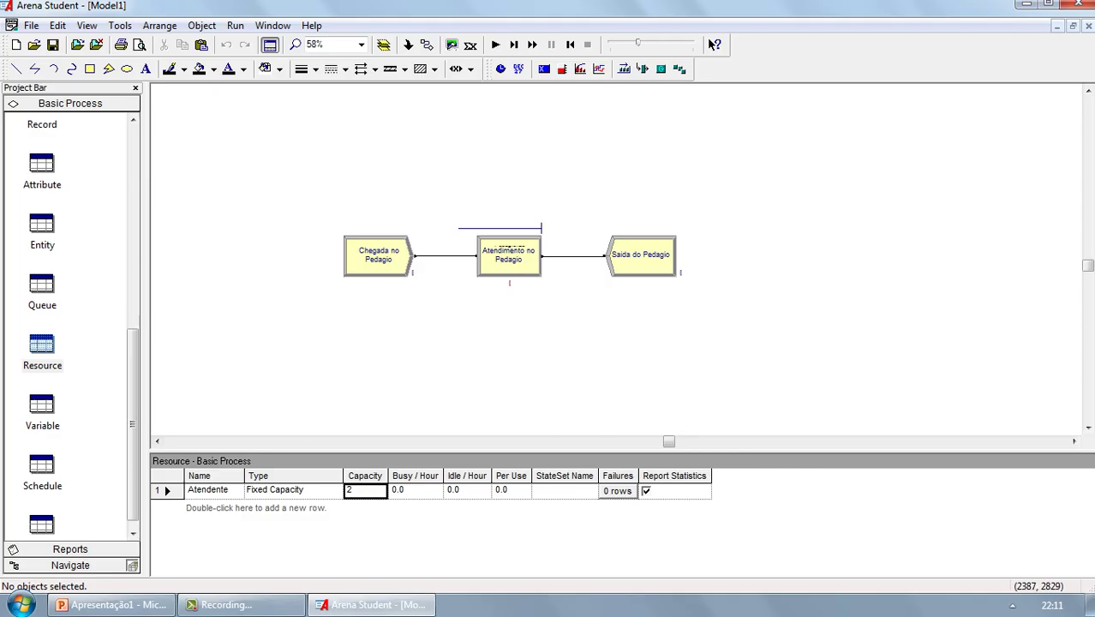
Step: Run the toll booth simulation to completion and open its results report
{"action": "left_click_drag", "start_coordinate": [287, 165], "coordinate": [599, 331]}
{"action": "left_click", "coordinate": [548, 172]}
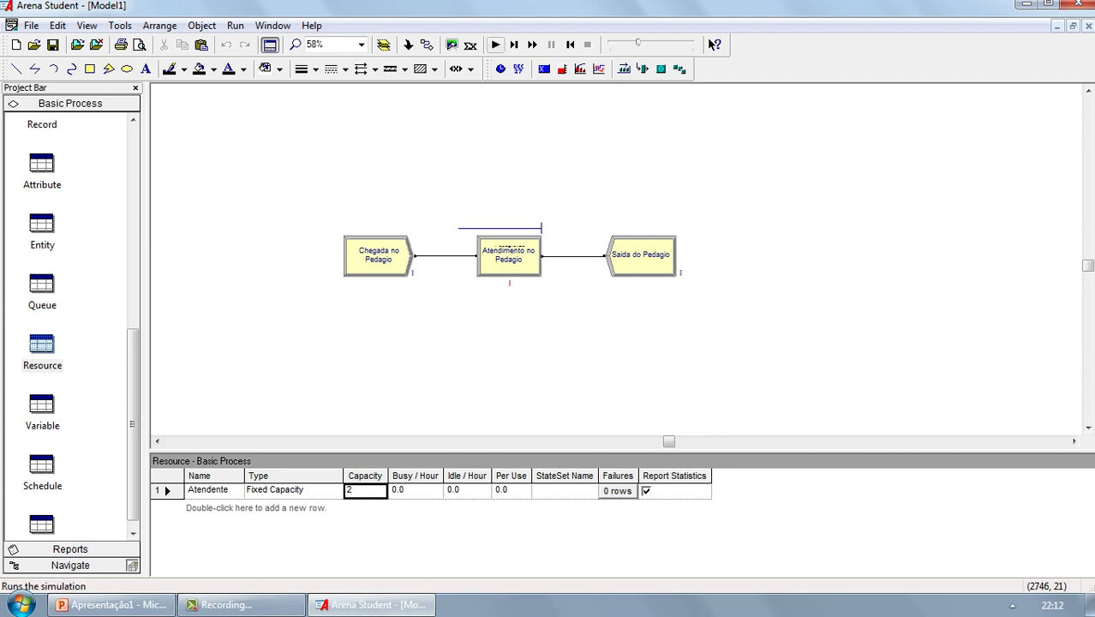
{"action": "left_click", "coordinate": [495, 44]}
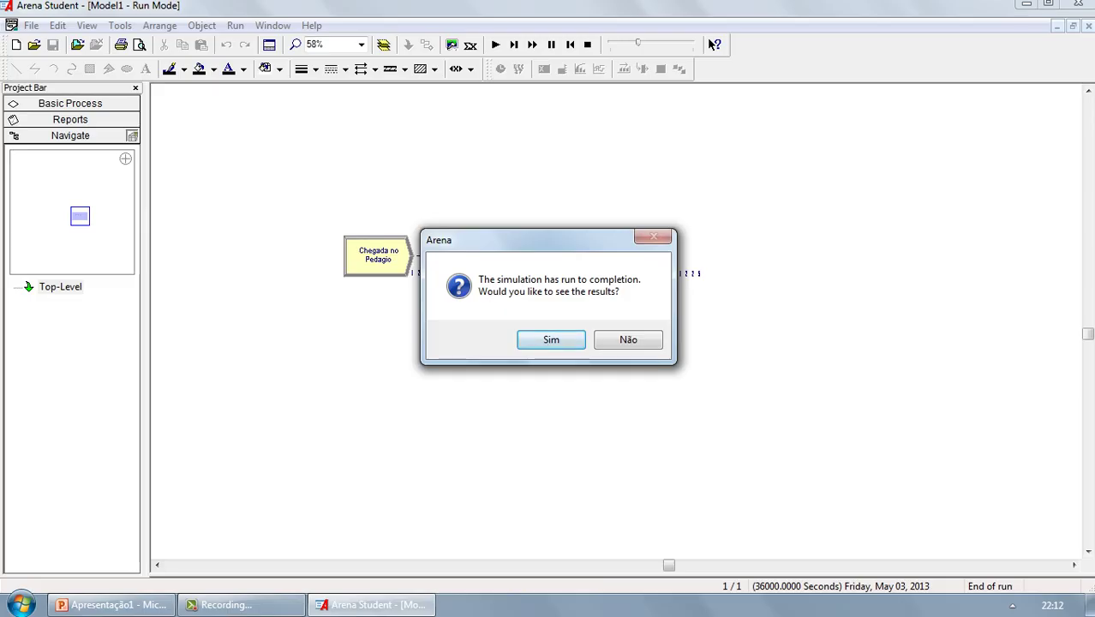
{"action": "left_click", "coordinate": [551, 339]}
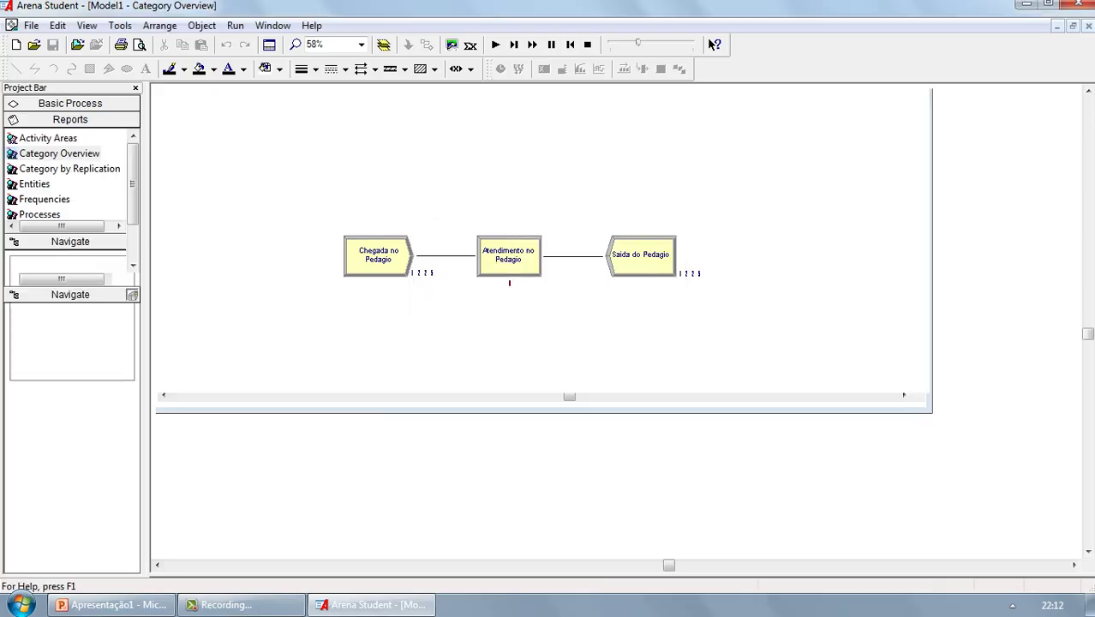
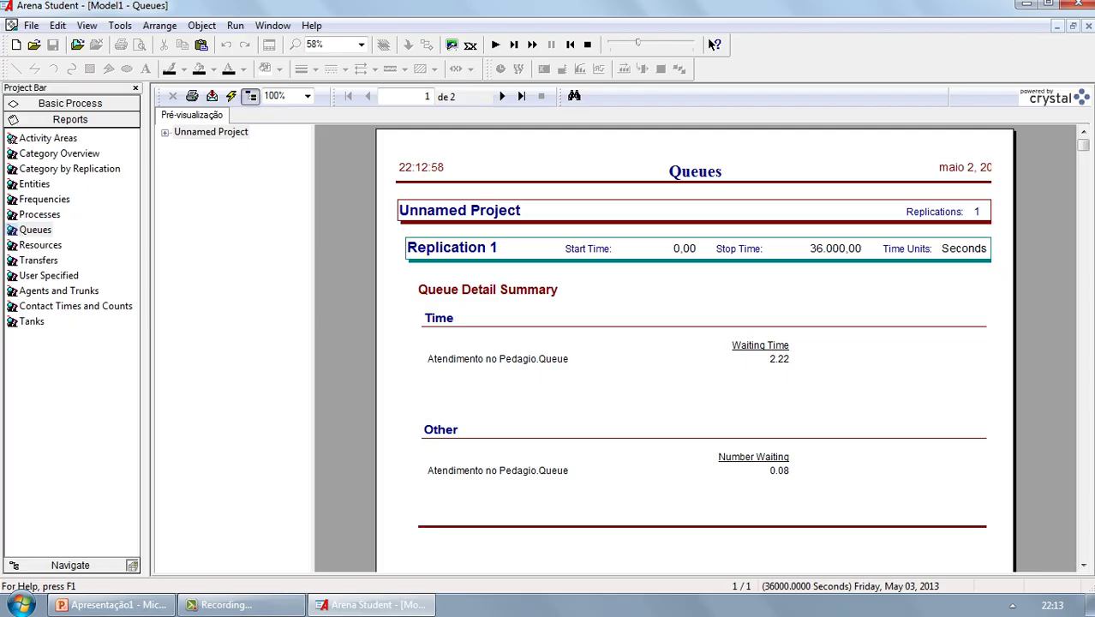
Step: Review the Resources report, dismissing the Windows color scheme prompt, and close it to end the simulation run
{"action": "left_click", "coordinate": [41, 245]}
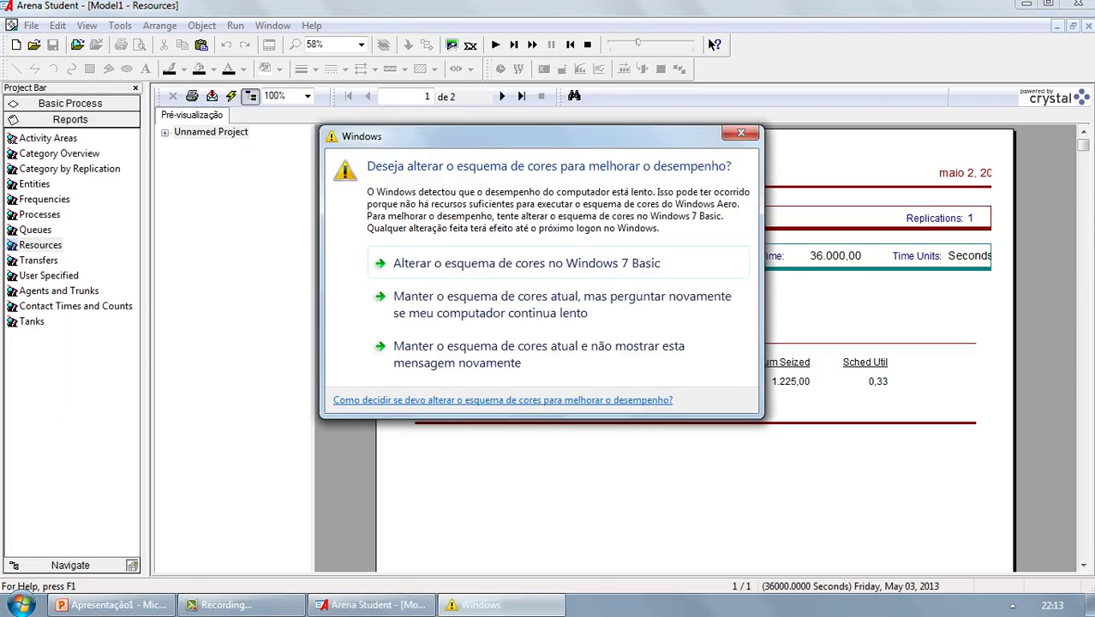
{"action": "left_click", "coordinate": [741, 132]}
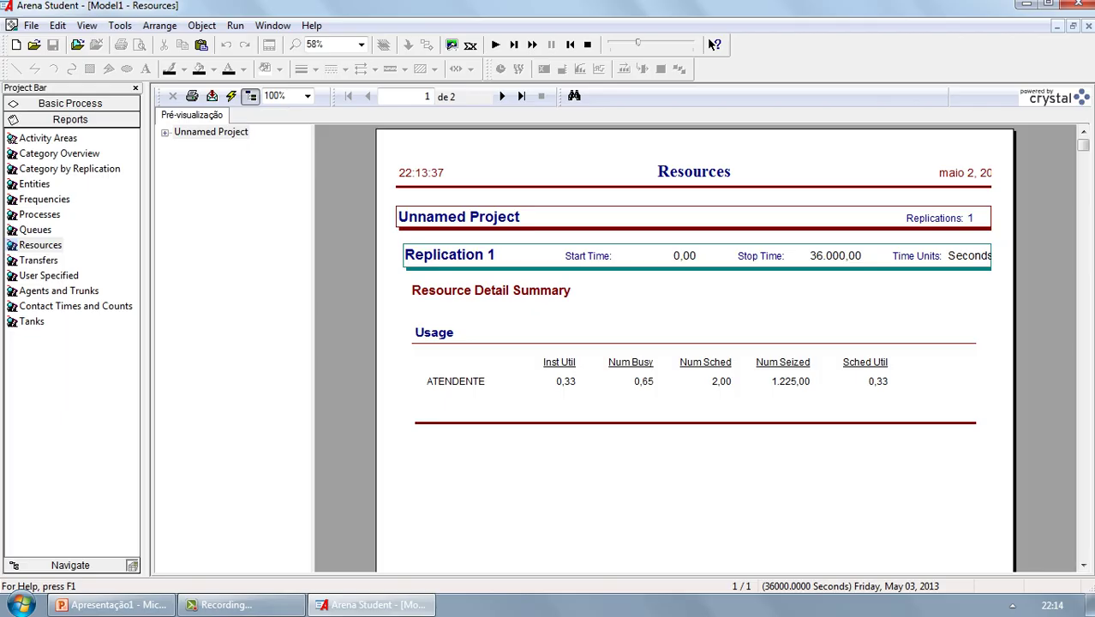
{"action": "left_click", "coordinate": [1087, 25]}
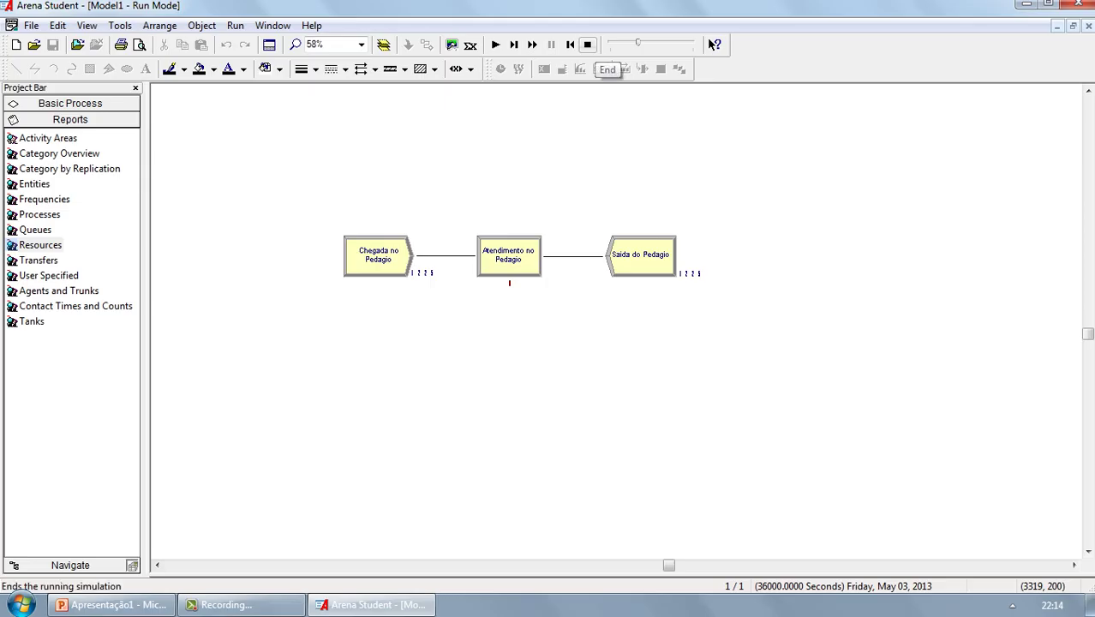
{"action": "left_click", "coordinate": [586, 44]}
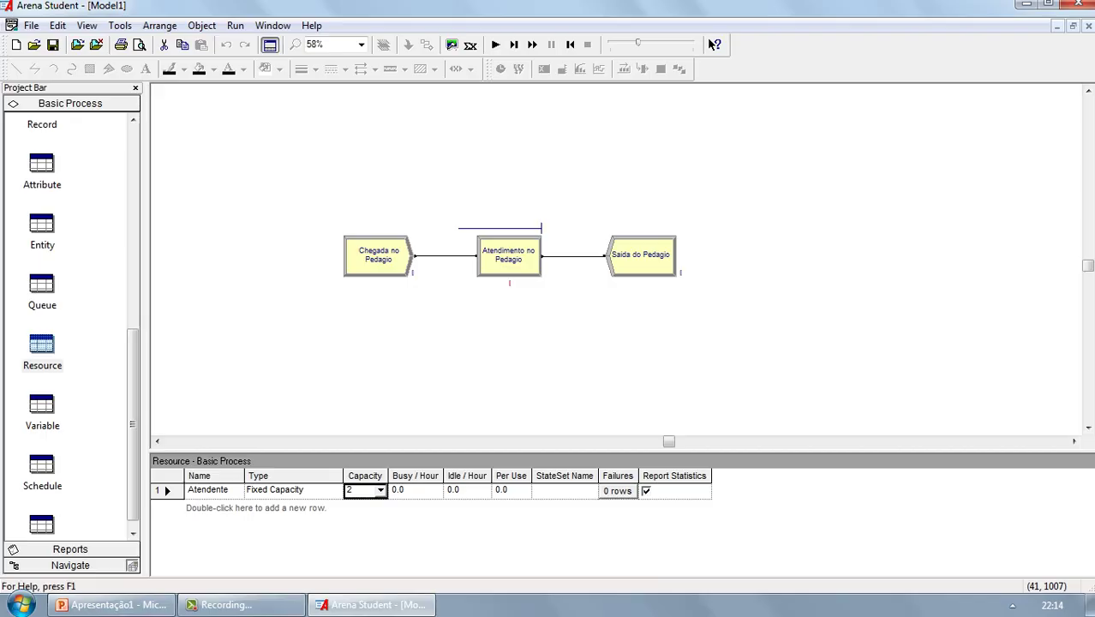
Step: Set the capacity of the Atendente resource back to 1
{"action": "left_click", "coordinate": [42, 346]}
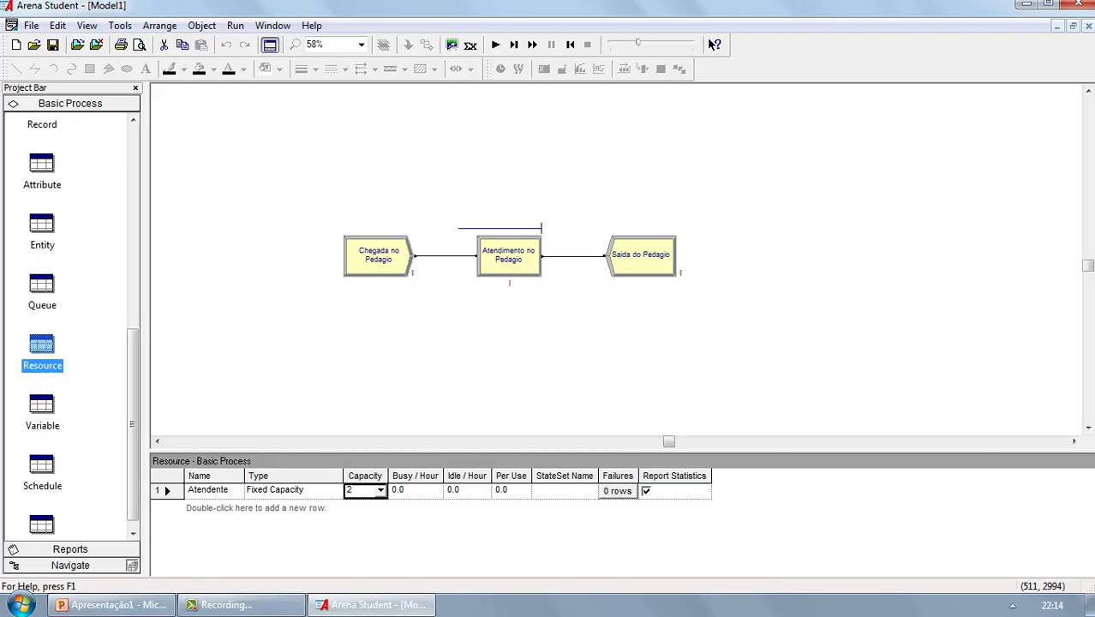
{"action": "left_click", "coordinate": [360, 490]}
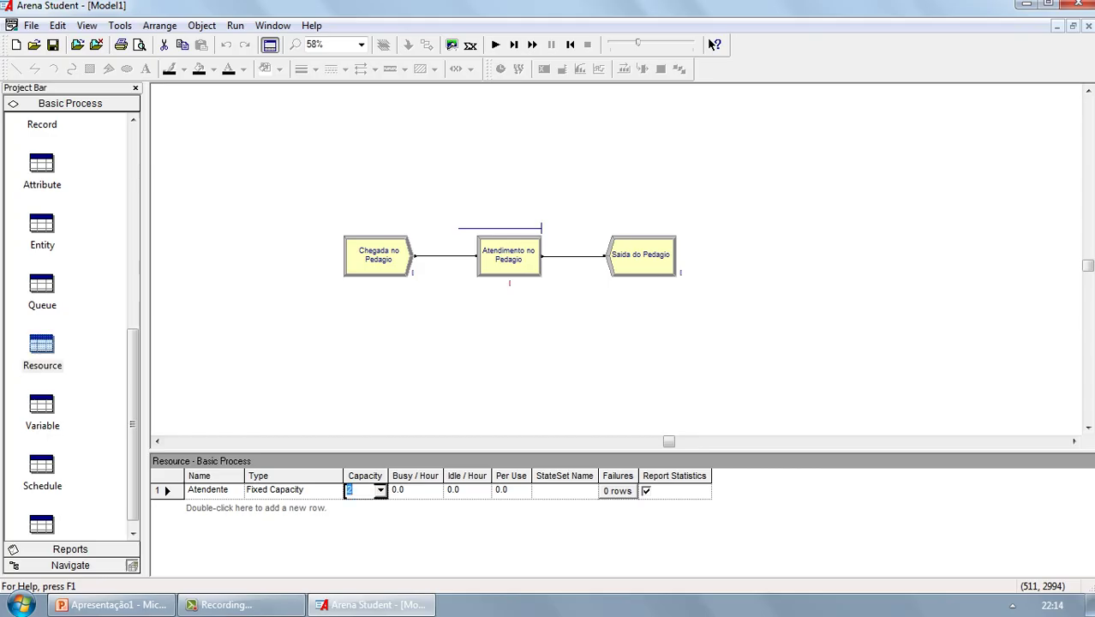
{"action": "type", "text": "1"}
{"action": "key", "text": "Return"}
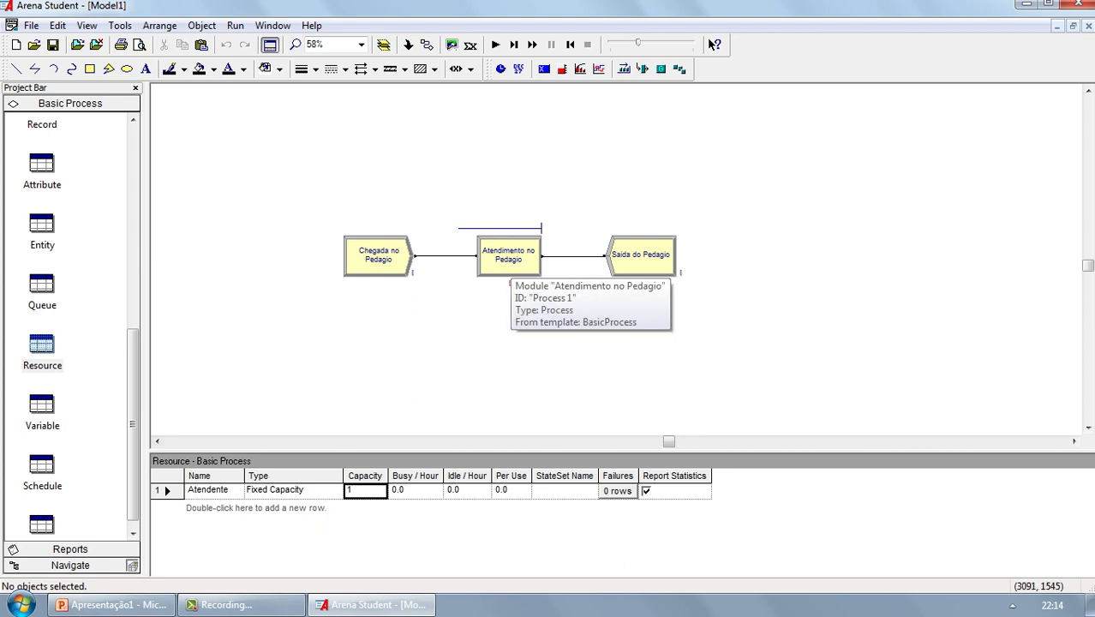
Step: Set the delay expression of the Atendimento no Pedagio process to EXPO(15)
{"action": "double_click", "coordinate": [508, 257]}
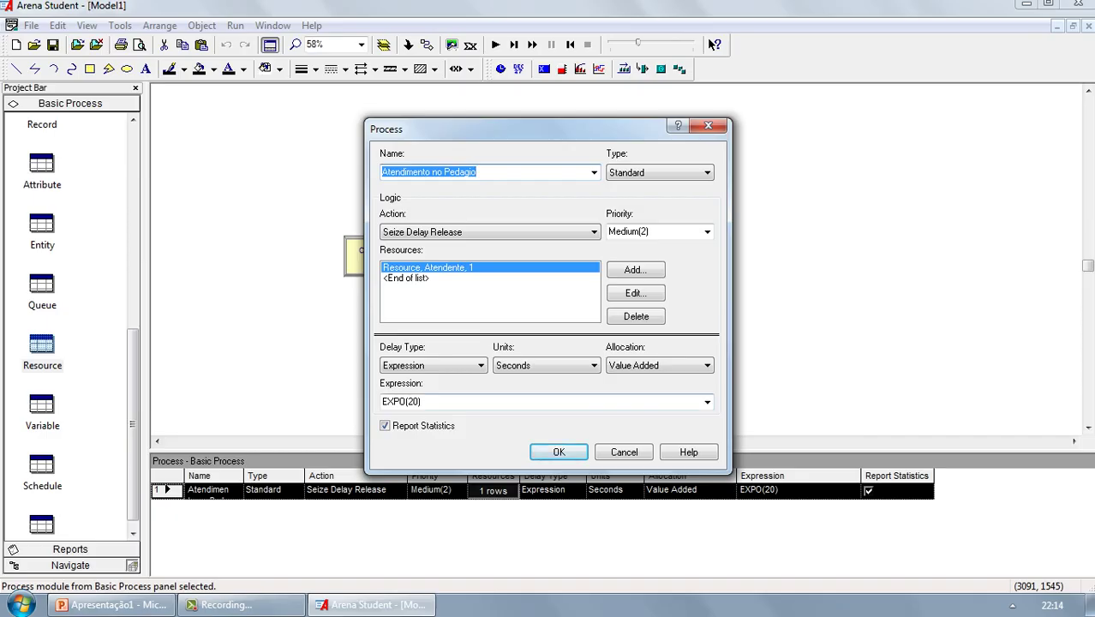
{"action": "left_click", "coordinate": [558, 451]}
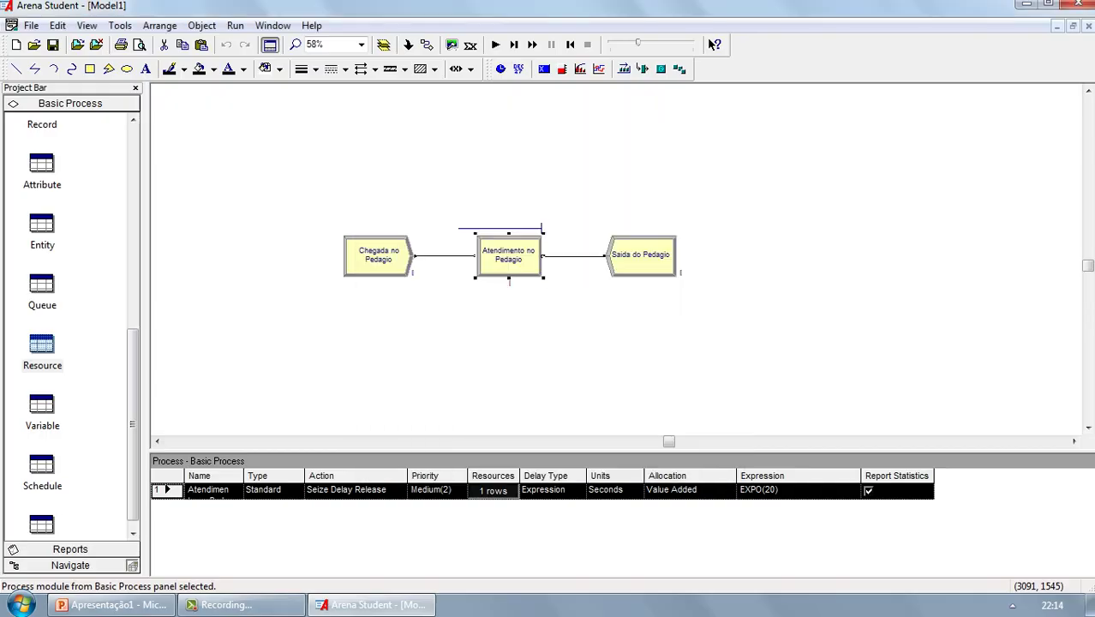
{"action": "double_click", "coordinate": [509, 257]}
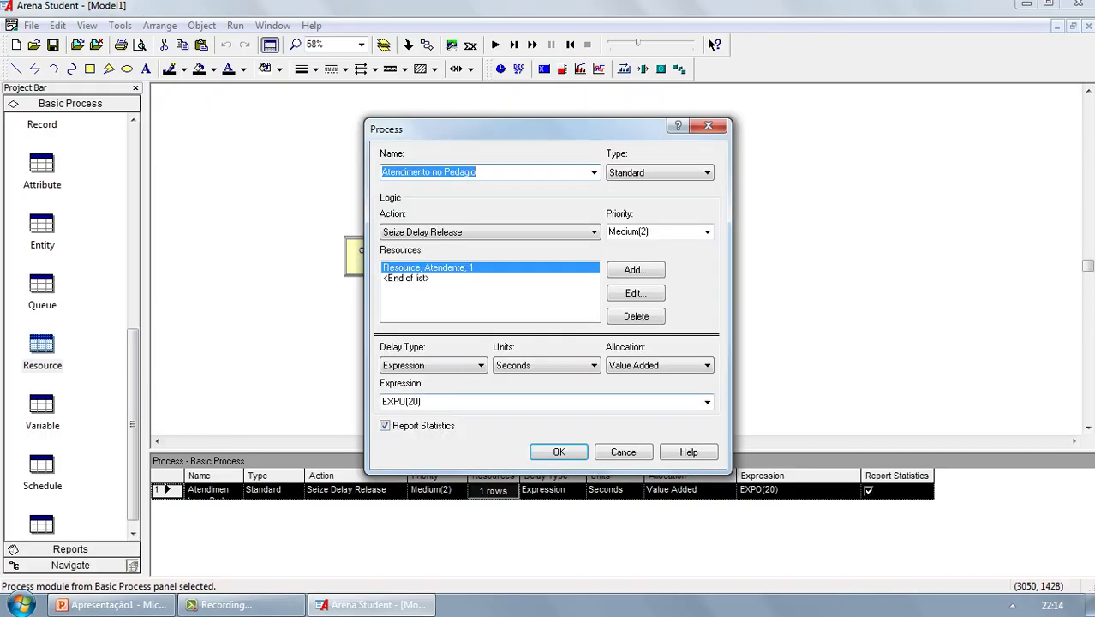
{"action": "left_click", "coordinate": [419, 401]}
{"action": "left_click", "coordinate": [419, 401]}
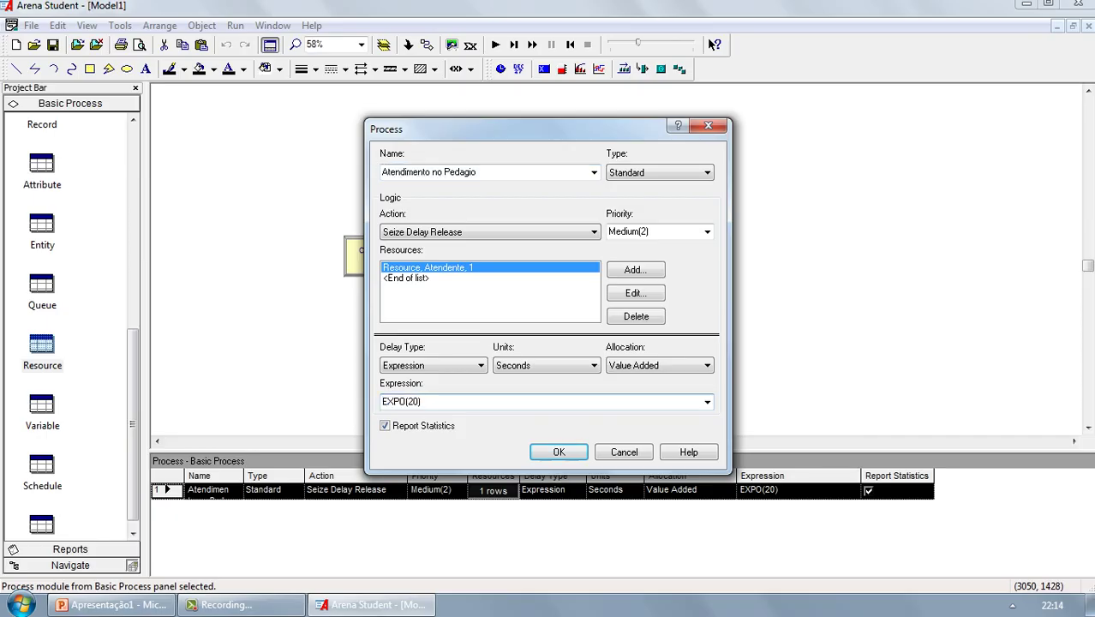
{"action": "key", "text": "BackSpace"}
{"action": "key", "text": "BackSpace"}
{"action": "type", "text": "15"}
{"action": "key", "text": "Return"}
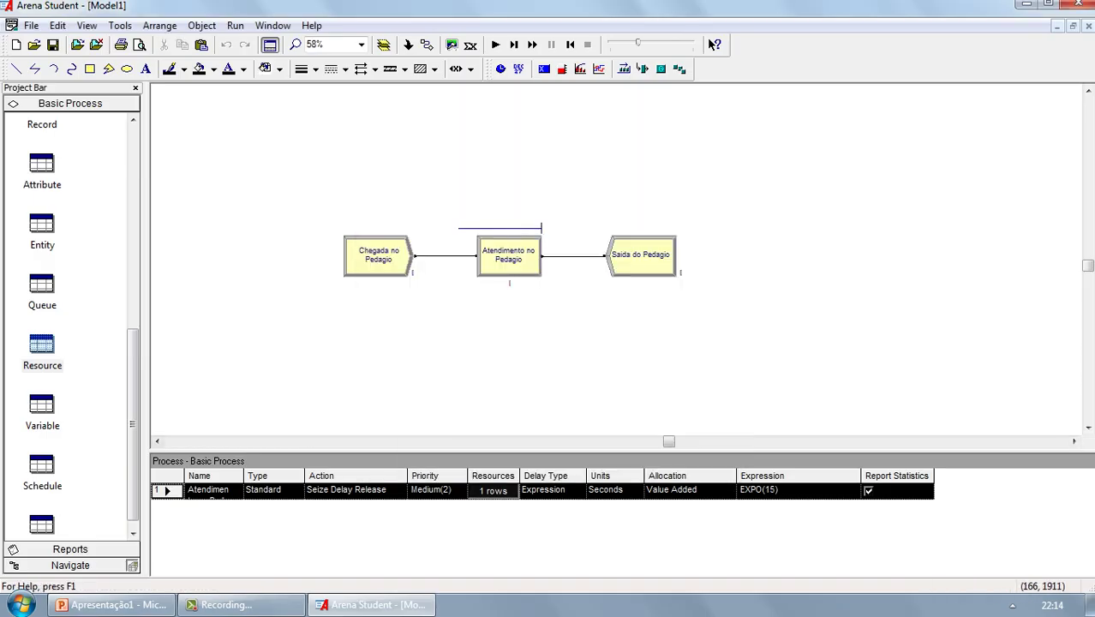
Step: Check the Atendente resource's capacity, run the simulation to completion, and open its results
{"action": "left_click", "coordinate": [42, 347]}
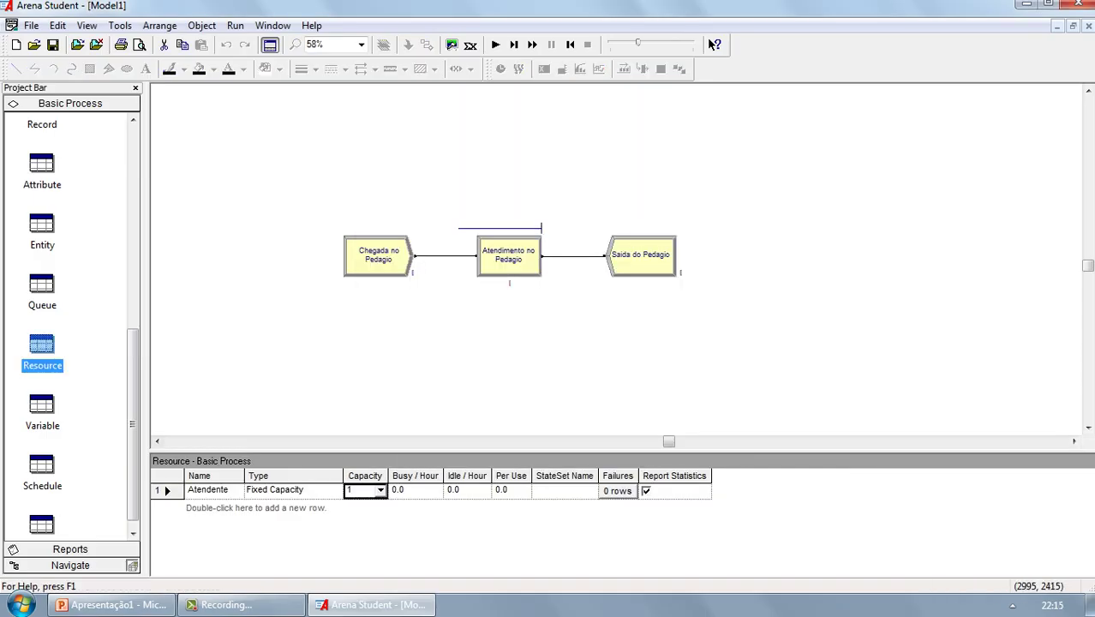
{"action": "left_click", "coordinate": [506, 407]}
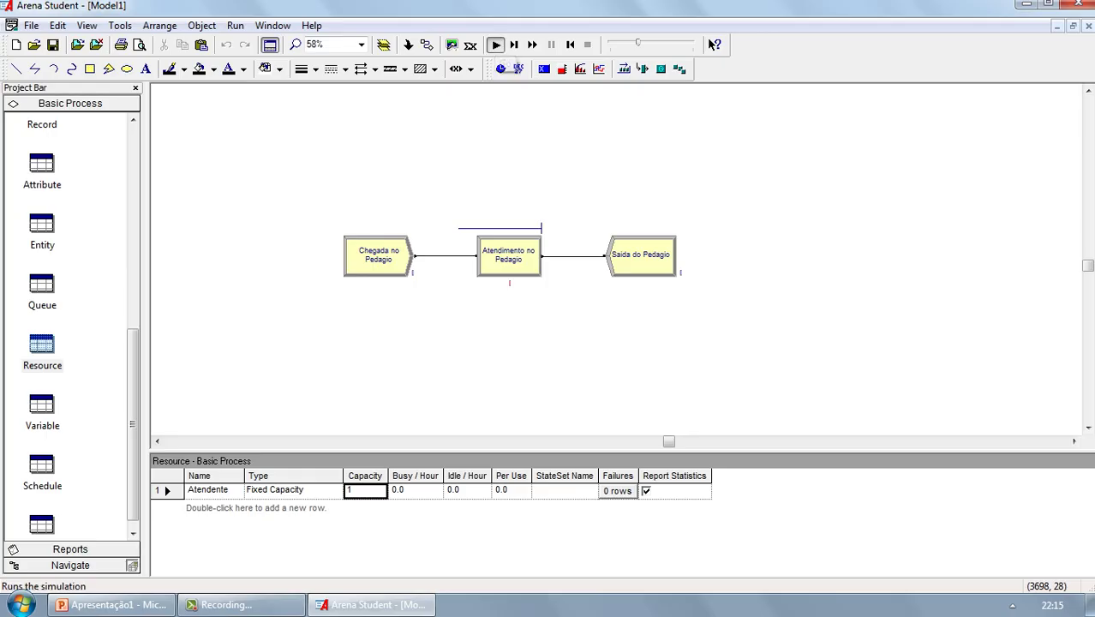
{"action": "left_click", "coordinate": [495, 43]}
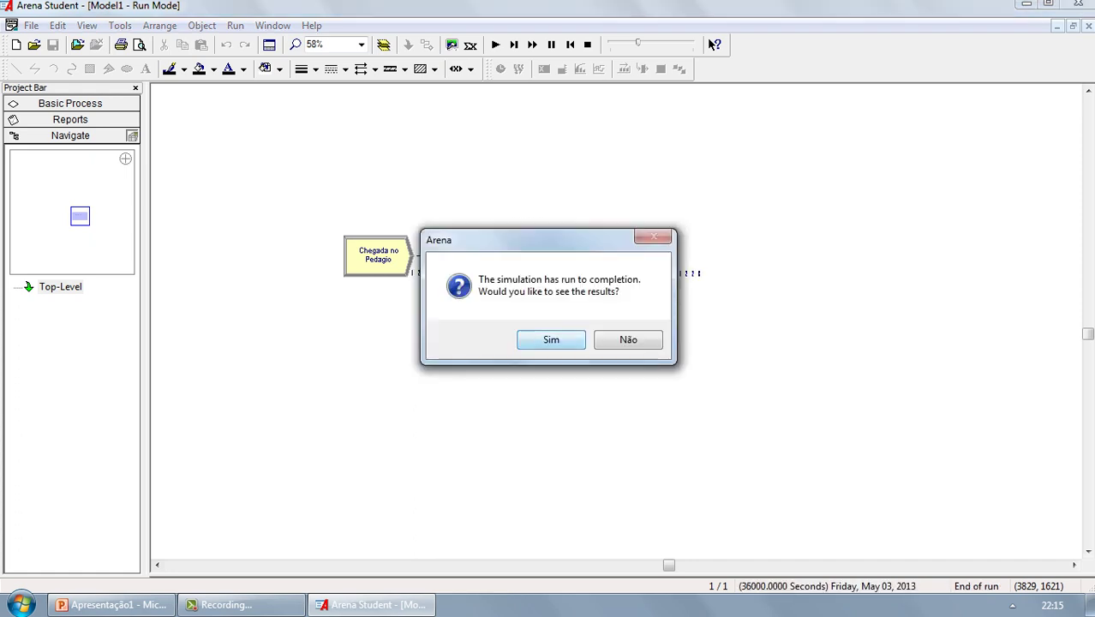
{"action": "left_click", "coordinate": [553, 340]}
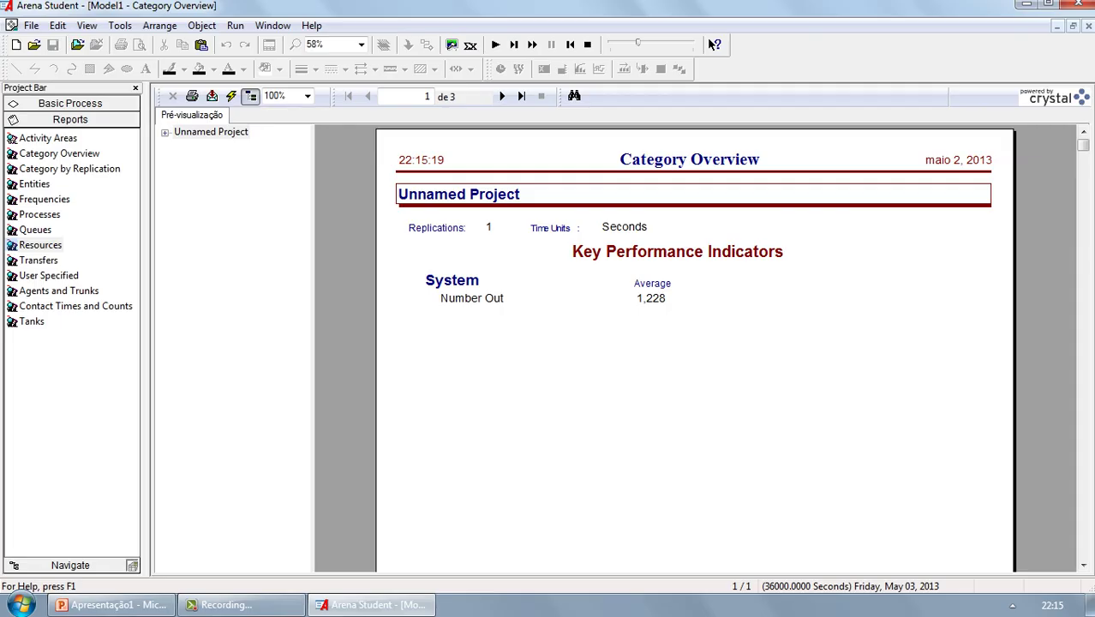
Step: Review the Queues and Resources reports, dismissing the Windows color scheme prompt, and close them to end the simulation run
{"action": "left_click", "coordinate": [36, 230]}
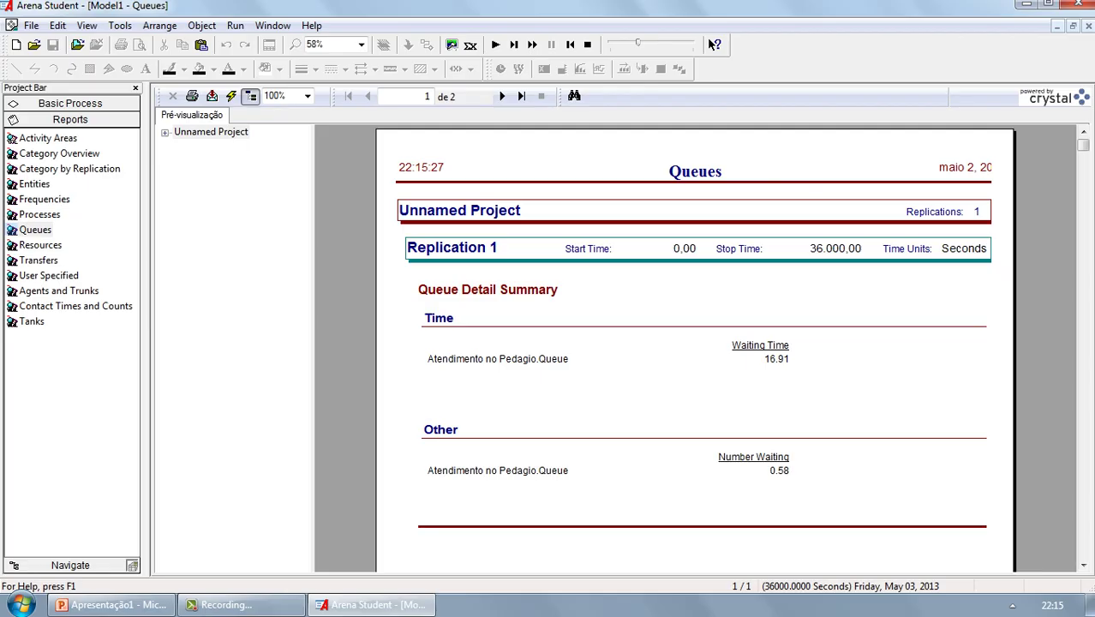
{"action": "left_click", "coordinate": [40, 245]}
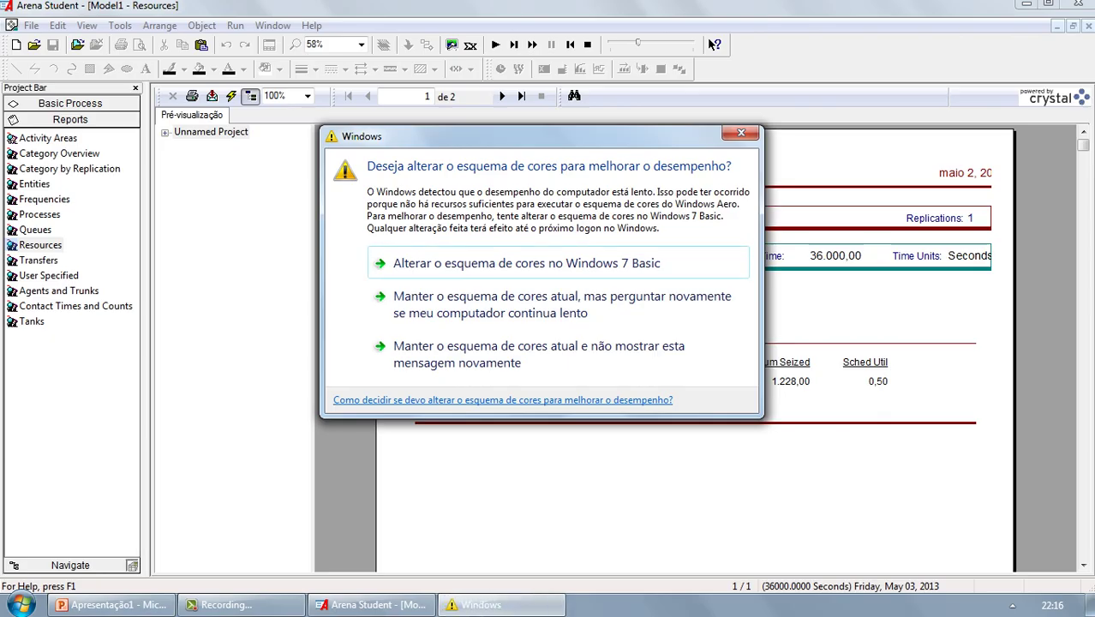
{"action": "left_click", "coordinate": [741, 132]}
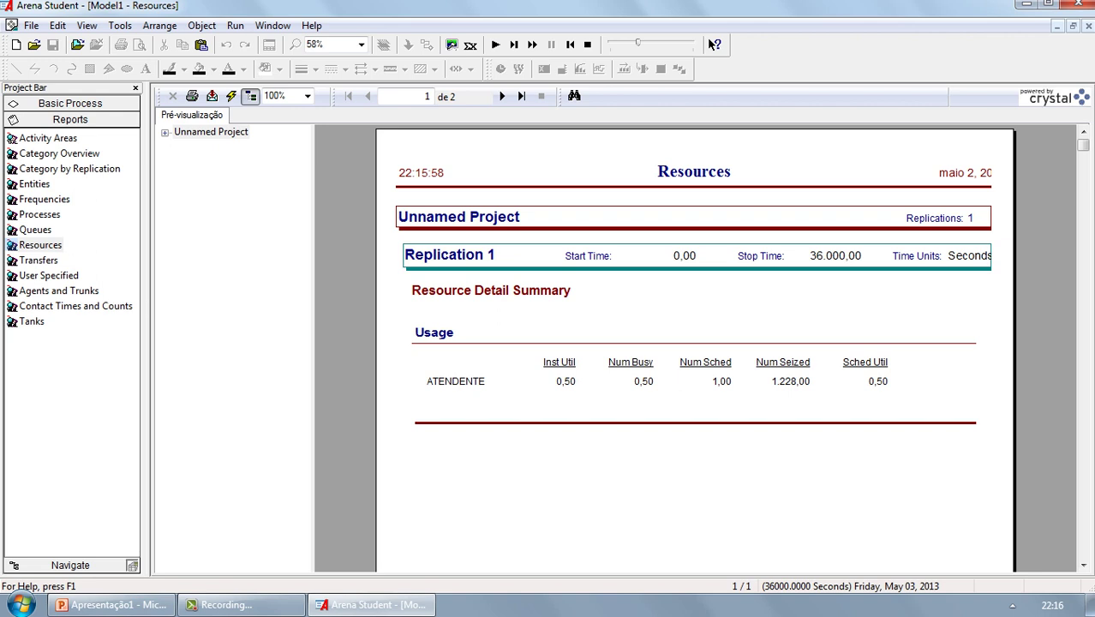
{"action": "left_click", "coordinate": [1088, 26]}
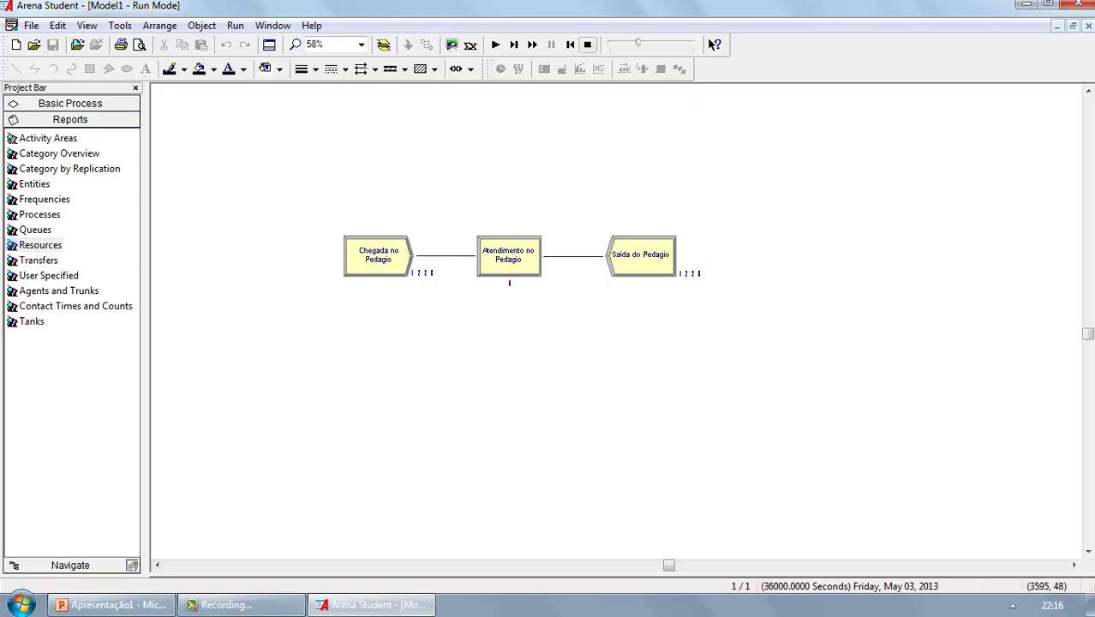
{"action": "left_click", "coordinate": [587, 44]}
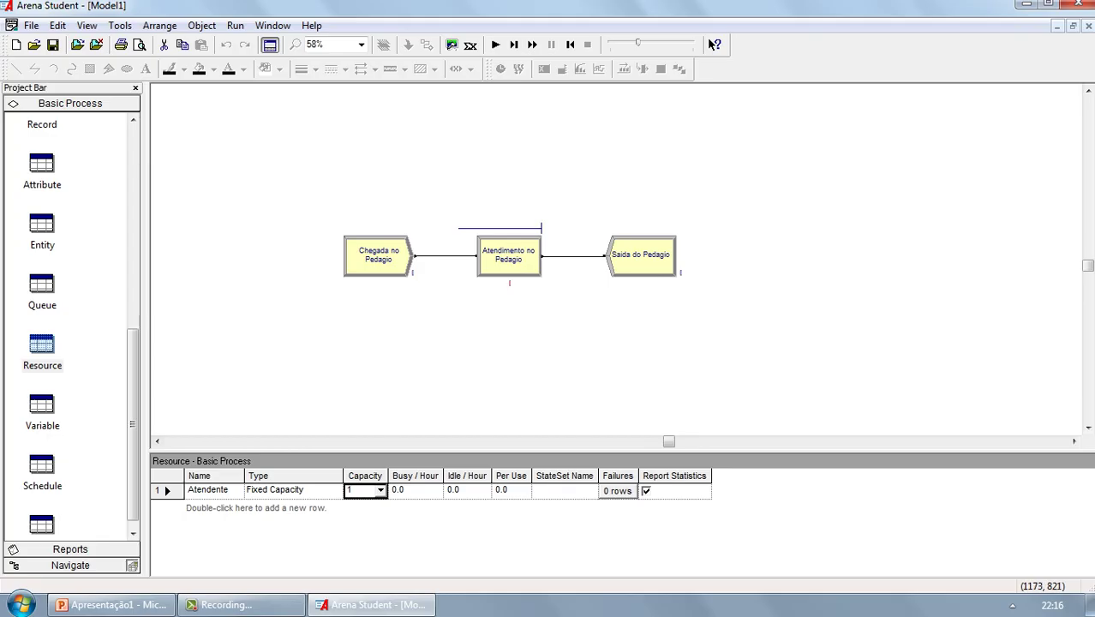